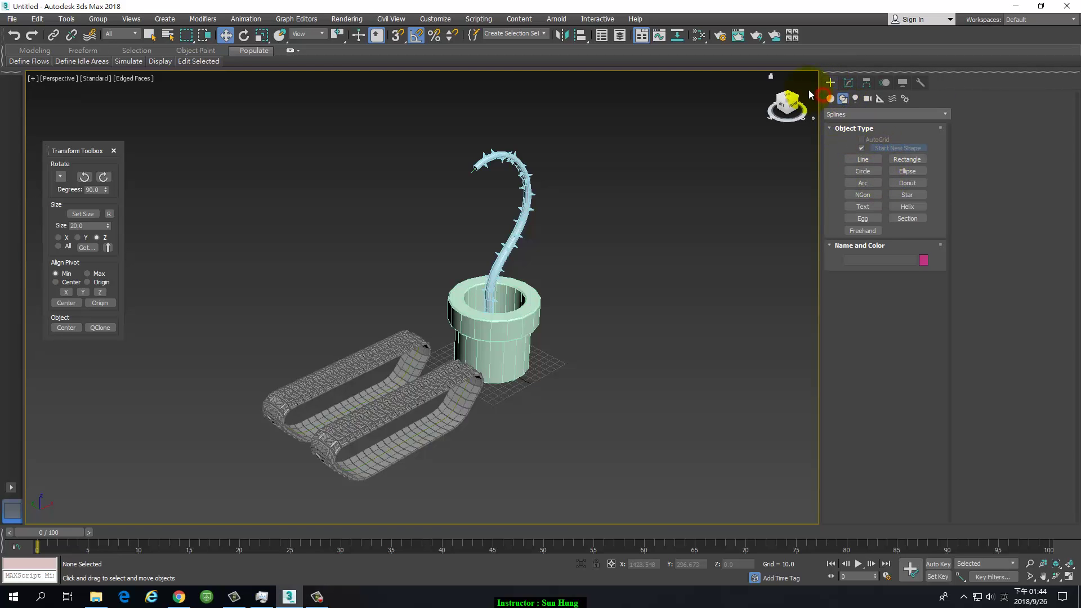
Step: Draw a small sphere, Sphere001, beside the green pipe's base and bring up its right-click menu
click(832, 99)
click(867, 161)
drag(533, 393, 551, 397)
mouse_move(551, 398)
alt+middle_down()
mouse_move(550, 357)
mouse_move(536, 453)
mouse_move(543, 386)
mouse_move(622, 383)
alt+middle_up()
key(w)
right_click(549, 403)
mouse_move(574, 516)
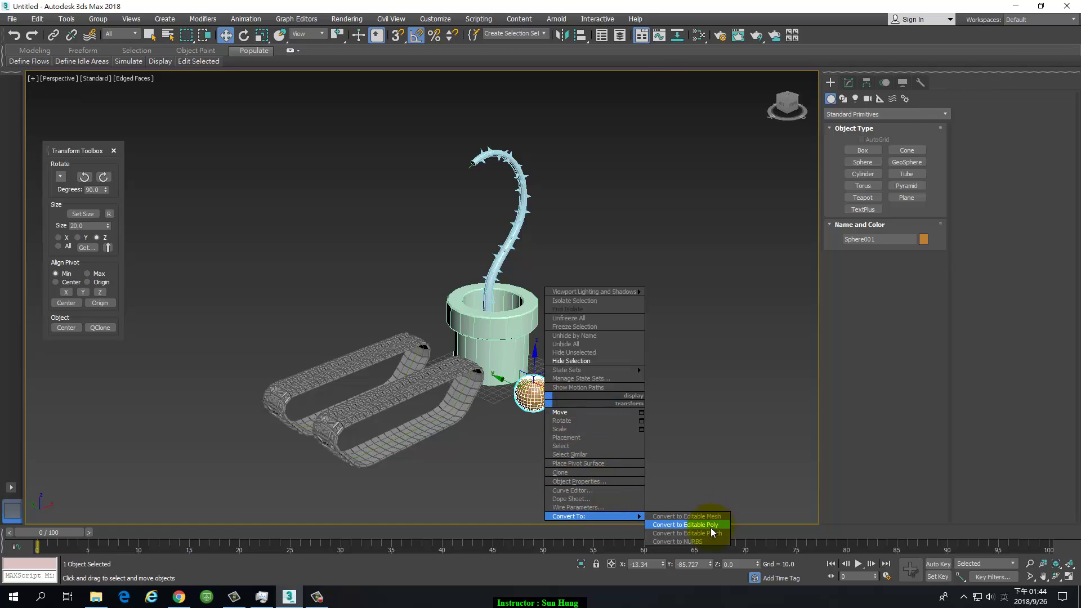
Step: Convert the sphere to an Editable Patch and enter Patch sub-object level
click(687, 533)
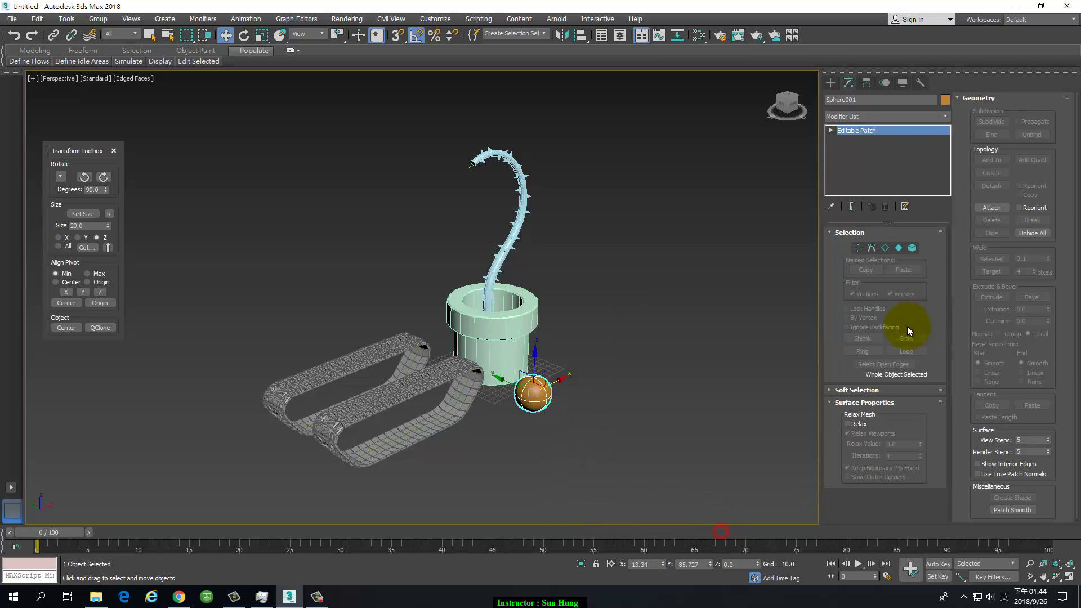
click(899, 252)
mouse_move(698, 279)
alt+middle_down()
mouse_move(553, 360)
mouse_move(563, 342)
alt+middle_up()
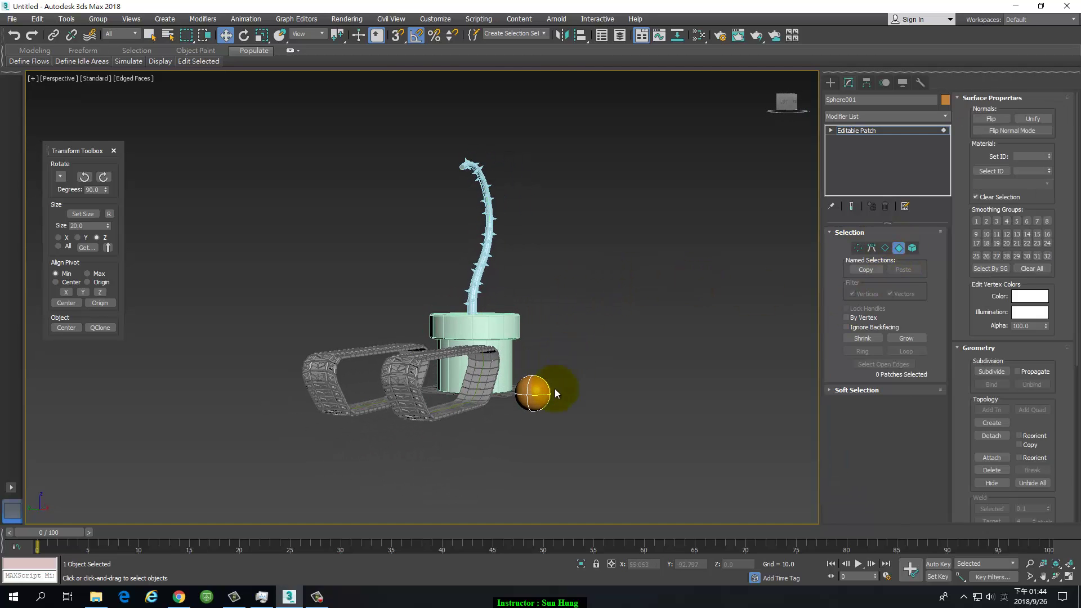
Step: Delete the sphere's four upper patches, leaving an open half-sphere bowl
drag(531, 375, 550, 378)
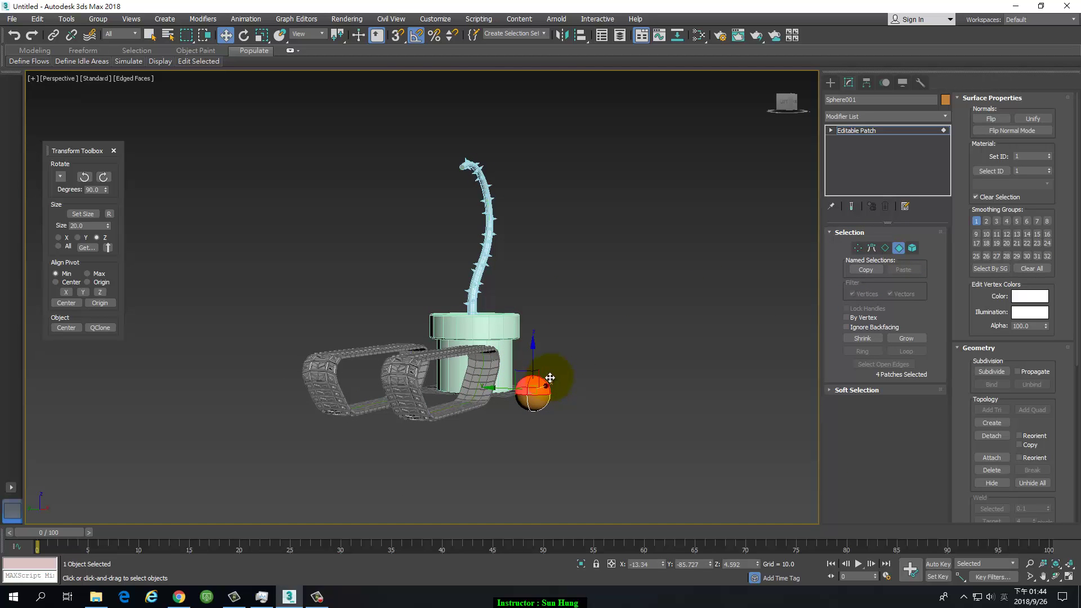
key(Delete)
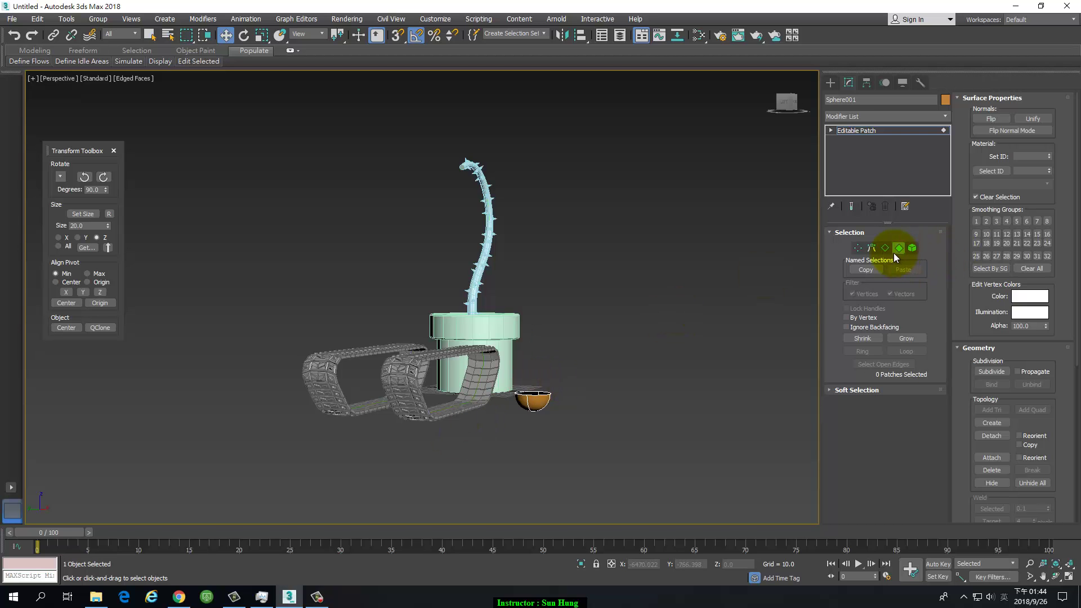
click(885, 248)
scroll(563, 363, up, 5)
Step: Select the four rim edges and grow triangular petal patches from them with Add Tri
mouse_move(563, 364)
alt+middle_down()
mouse_move(627, 274)
mouse_move(590, 326)
alt+middle_up()
click(559, 335)
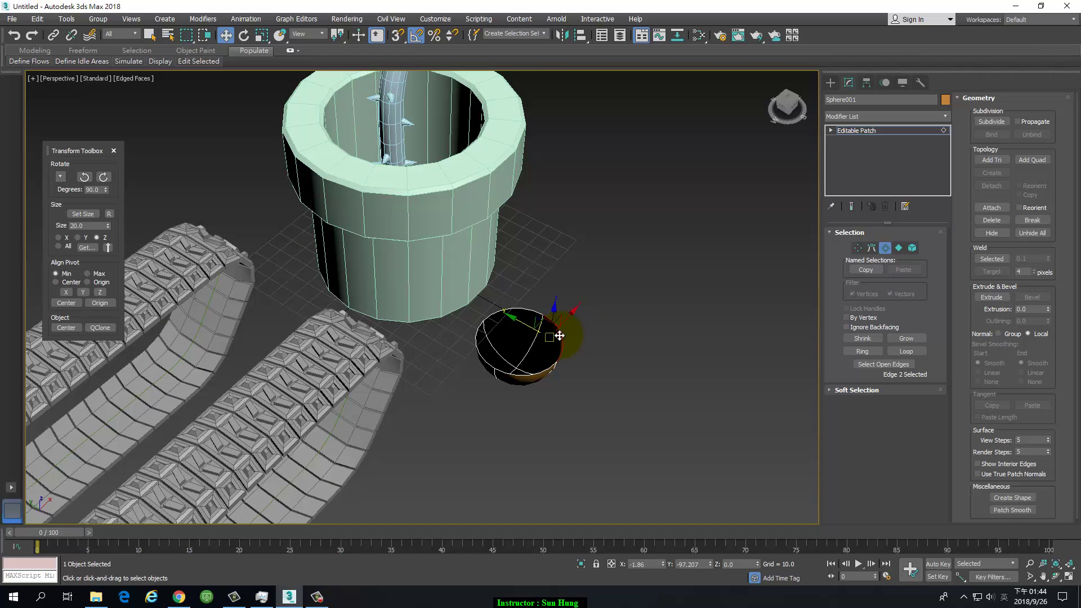
ctrl+click(494, 322)
ctrl+click(475, 349)
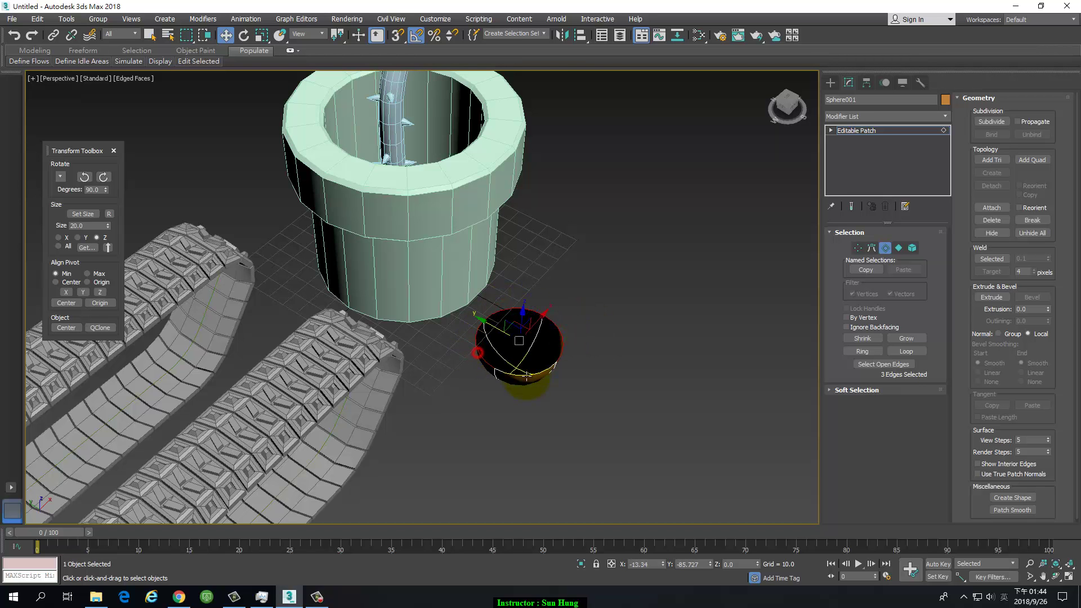
alt+middle_drag(618, 386, 709, 360)
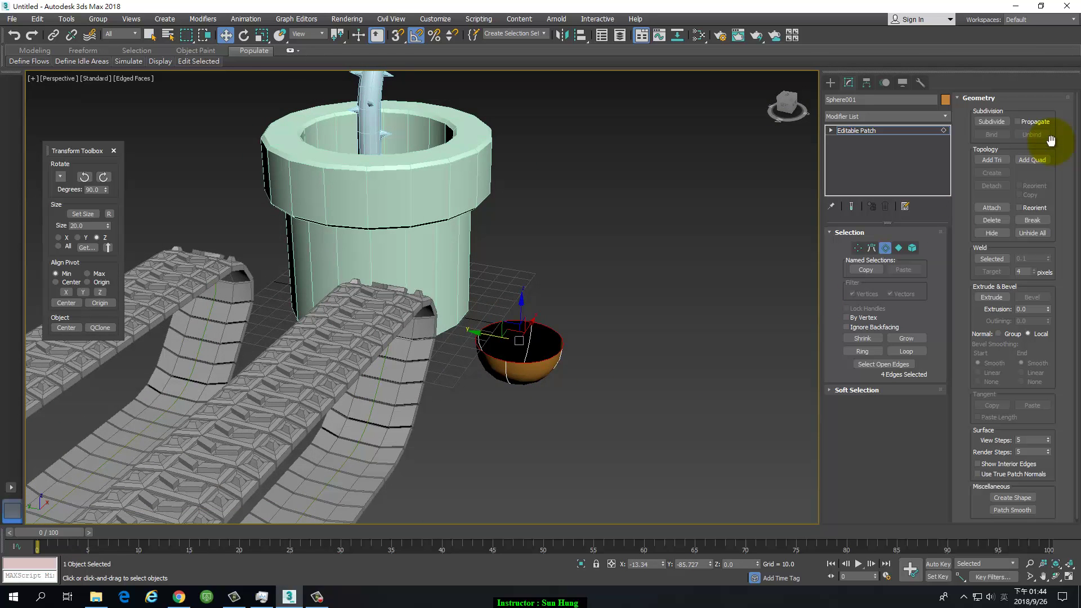
click(1005, 160)
key(ctrl+z)
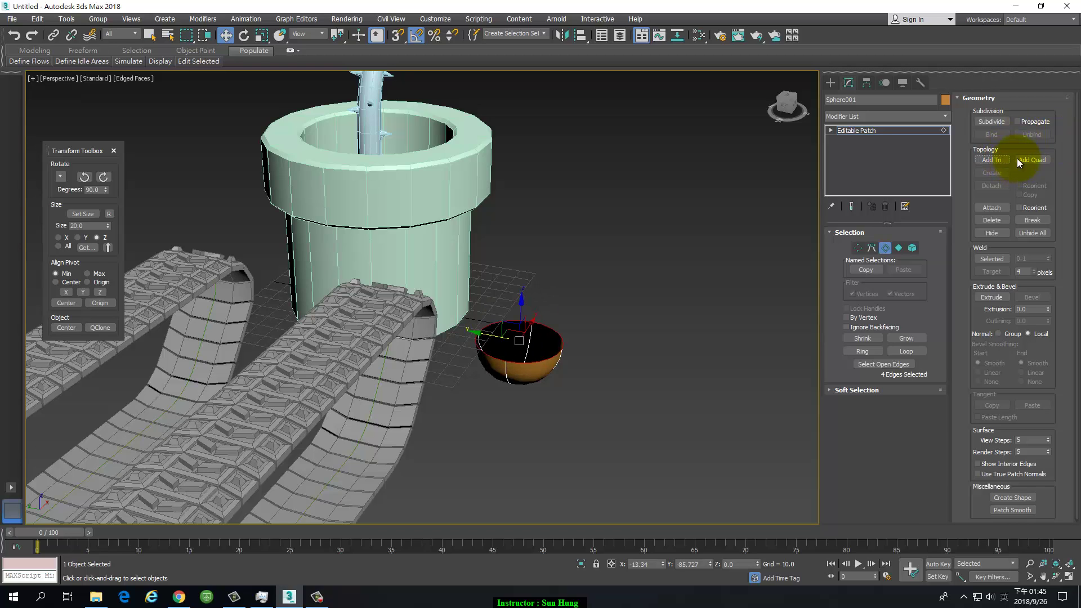
click(1027, 160)
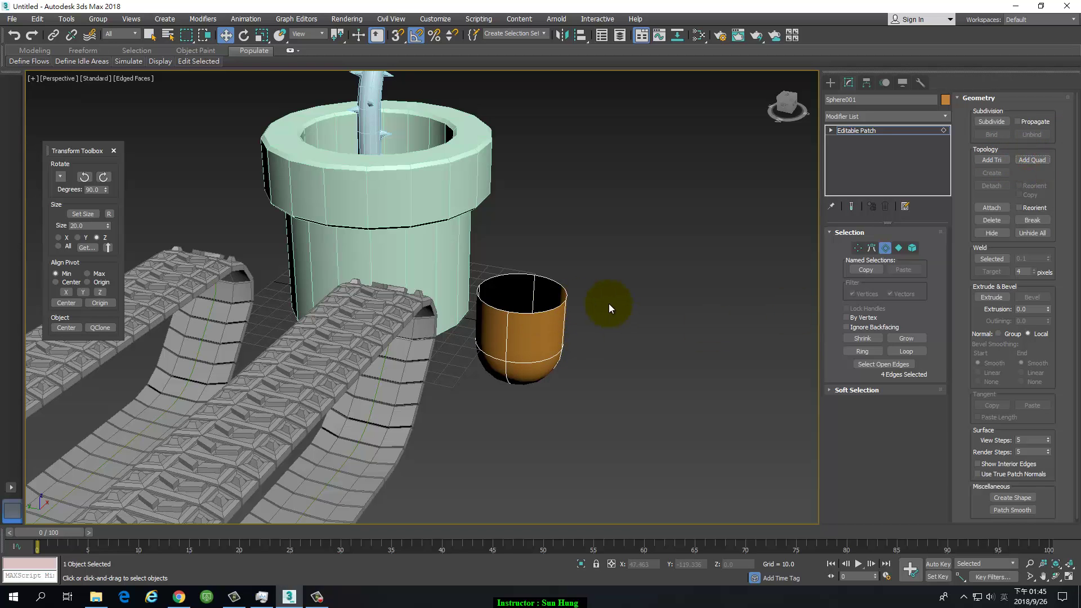
key(ctrl+z)
click(990, 160)
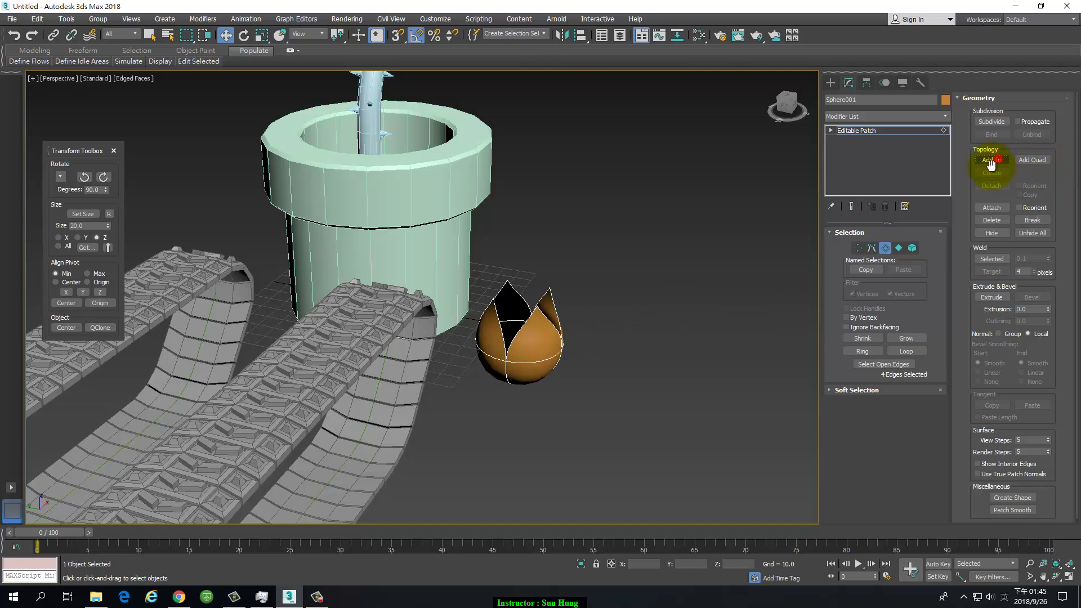
alt+middle_drag(668, 289, 605, 293)
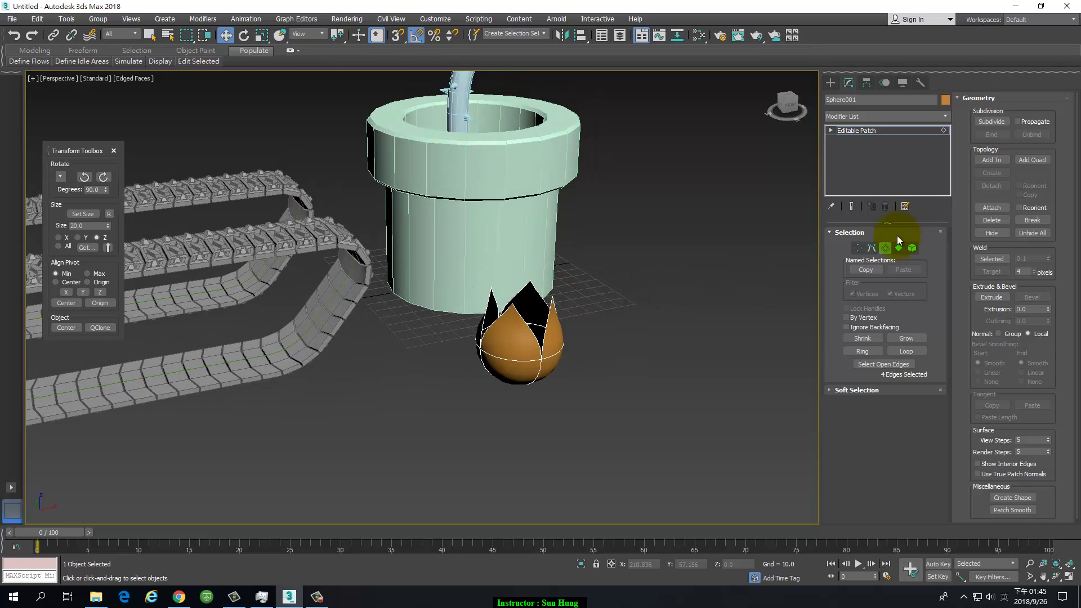
Step: Select the four petal tip vertices and switch to a four-viewport layout
click(858, 248)
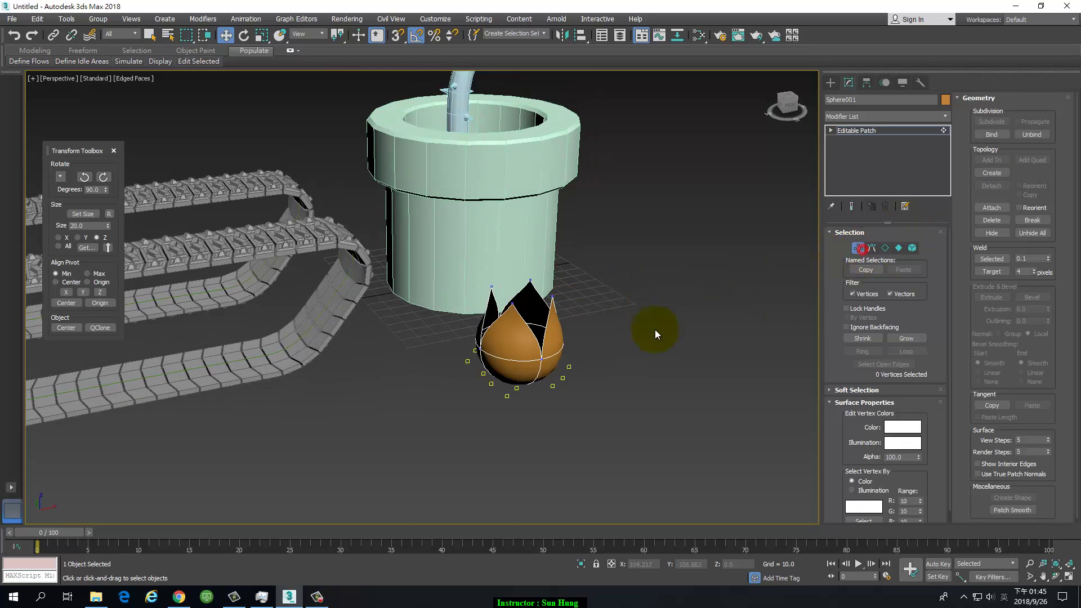
mouse_move(654, 329)
alt+middle_down()
mouse_move(637, 280)
mouse_move(621, 288)
alt+middle_up()
drag(450, 269, 557, 307)
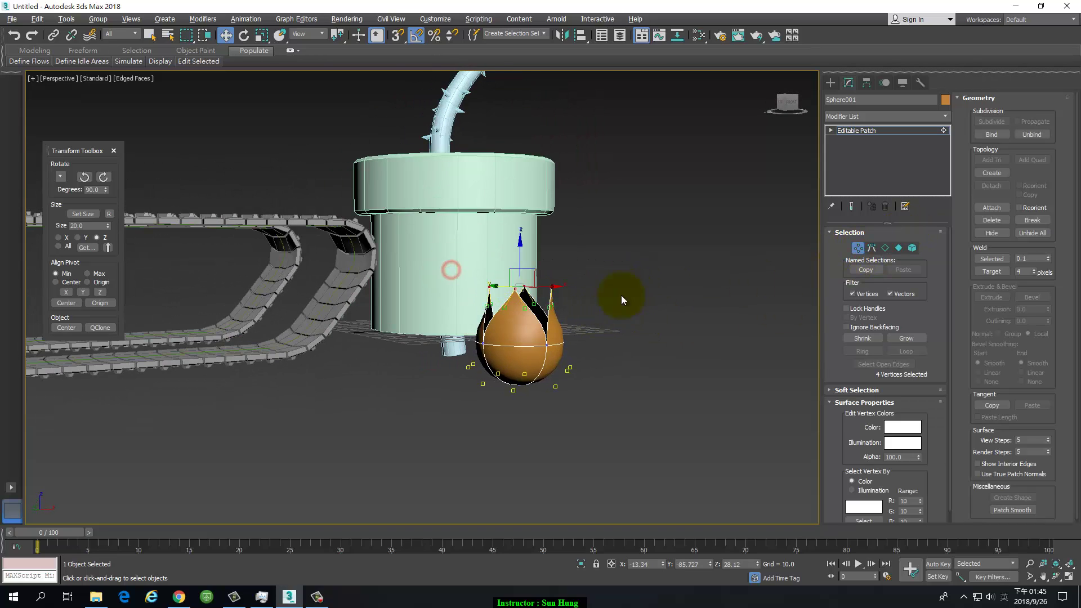
mouse_move(621, 295)
alt+middle_down()
mouse_move(565, 306)
mouse_move(575, 330)
alt+middle_up()
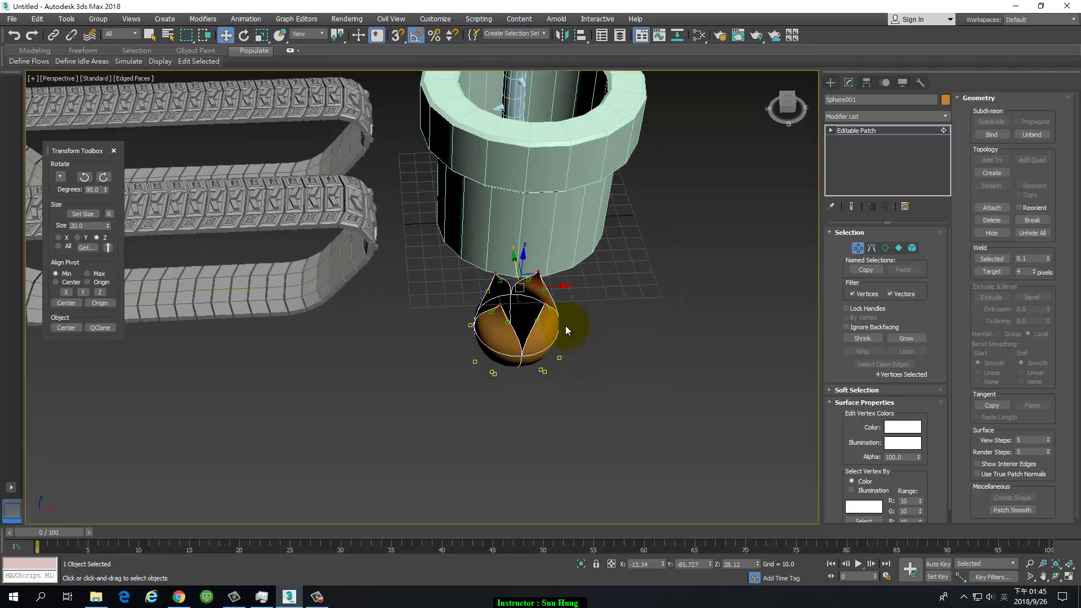
key(e)
key(alt+w)
Step: Zoom and pan the Top and Perspective viewports onto the bud
click(216, 137)
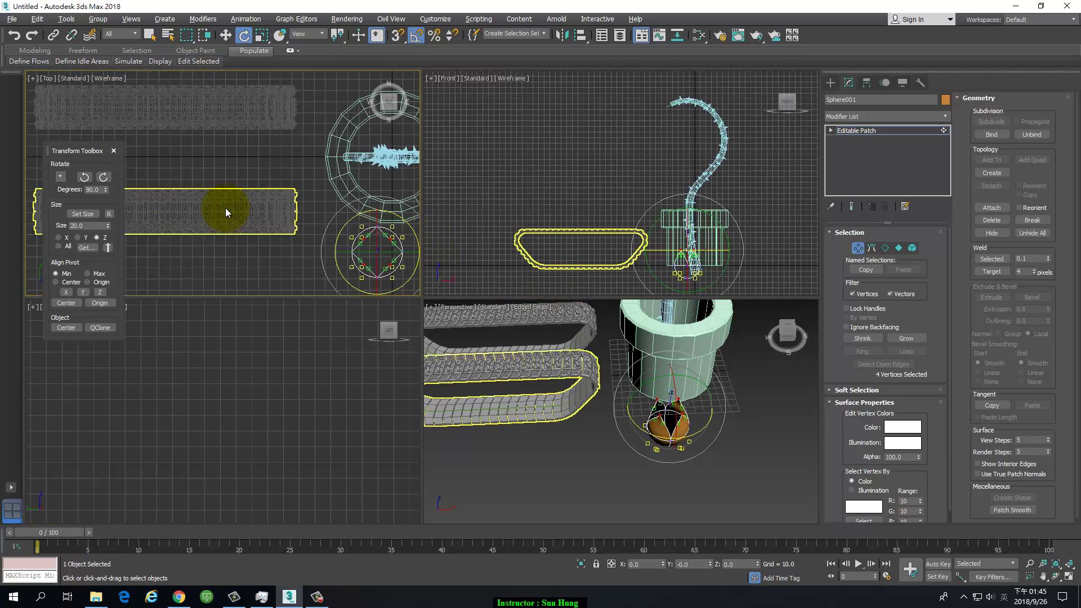
middle_drag(224, 210, 205, 109)
scroll(241, 193, up, 3)
scroll(309, 212, up, 2)
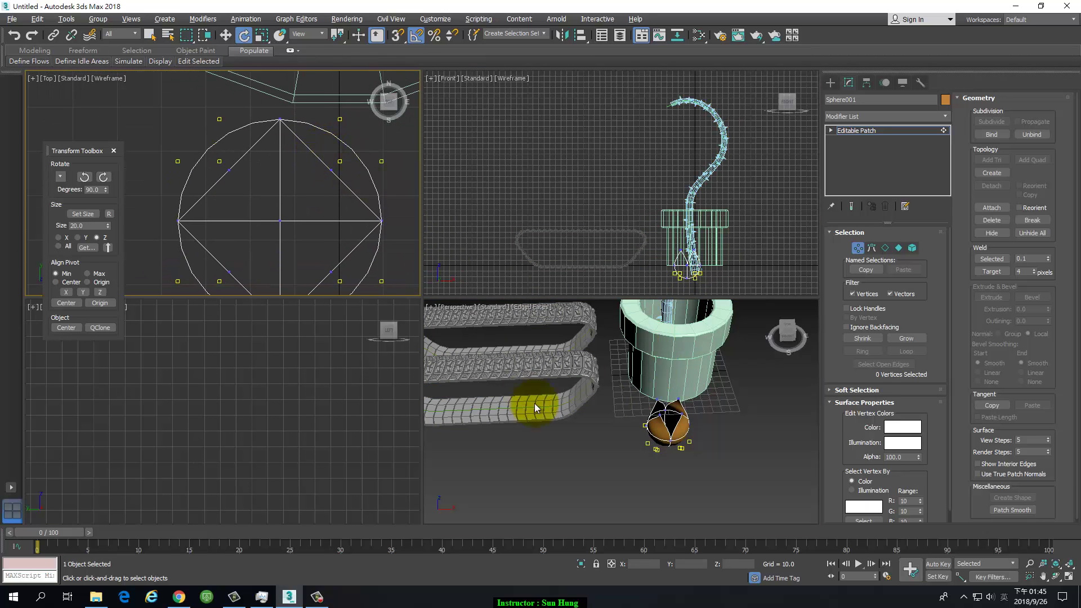
scroll(670, 420, up, 5)
scroll(671, 420, up, 3)
middle_drag(483, 343, 501, 397)
scroll(605, 427, down, 4)
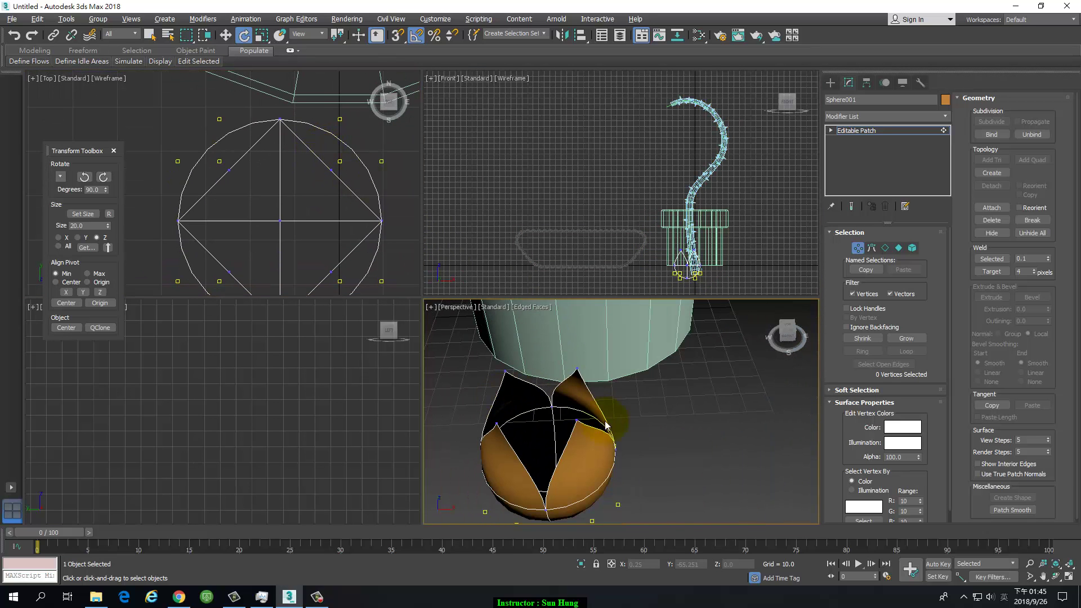
Step: Rotate the petal vertices' handles in the Top view to curve the petal edges
click(319, 191)
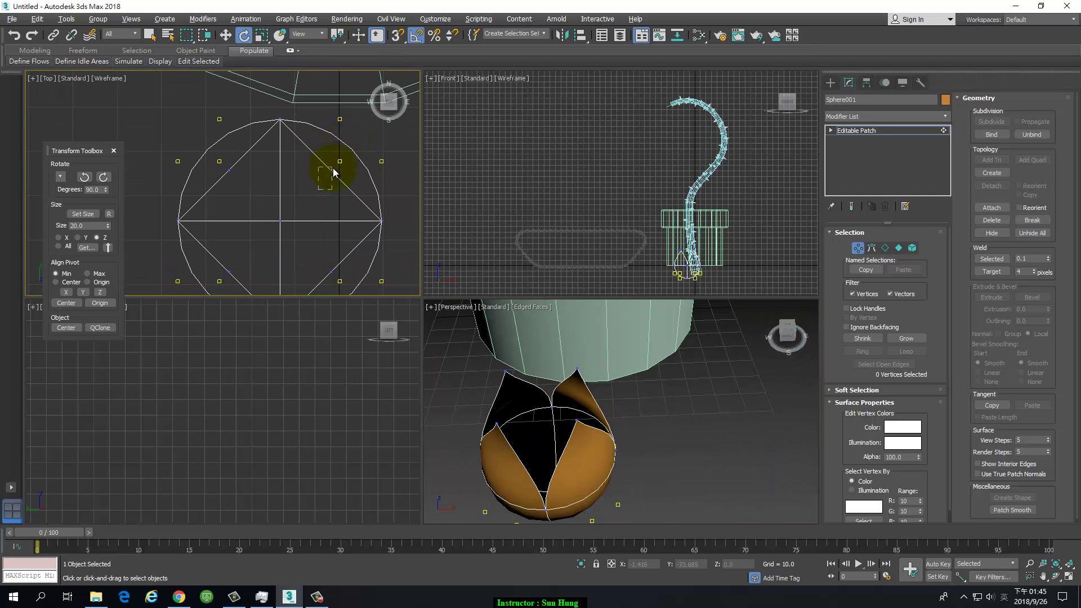
drag(334, 173, 342, 159)
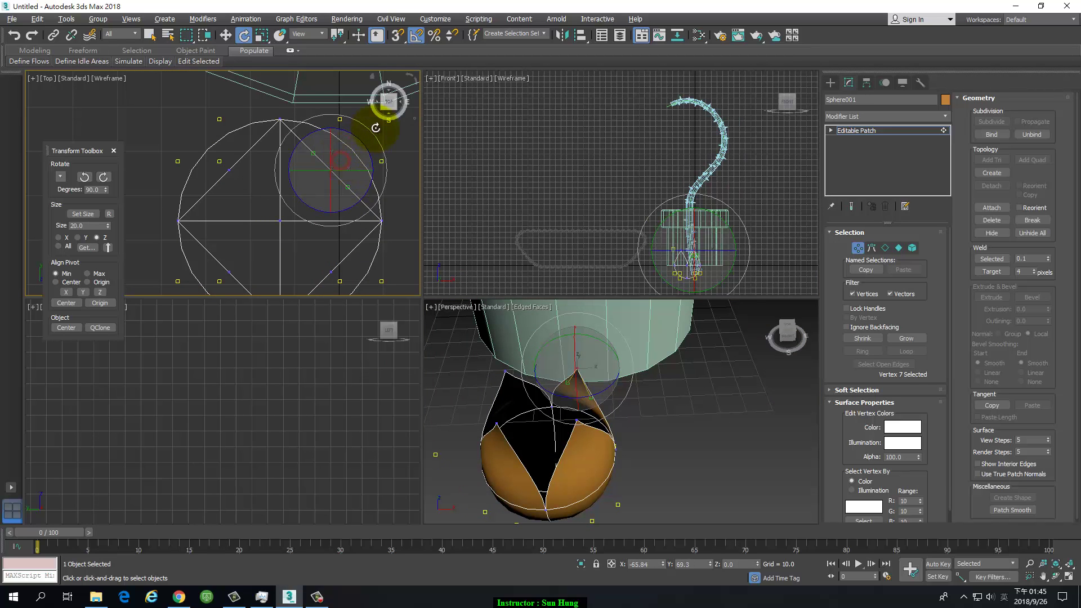
right_click(442, 173)
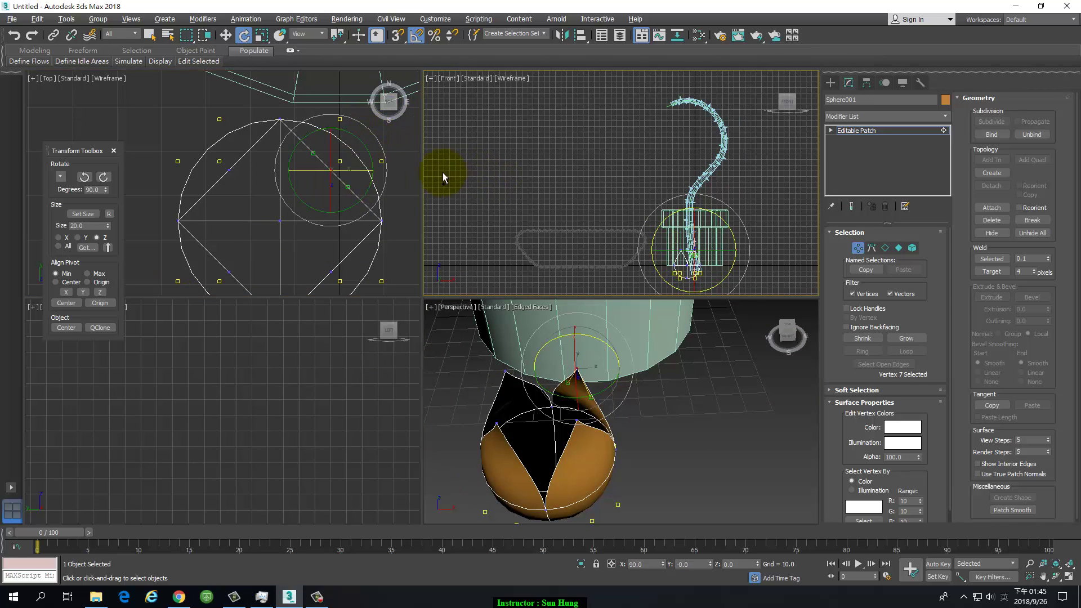
click(338, 174)
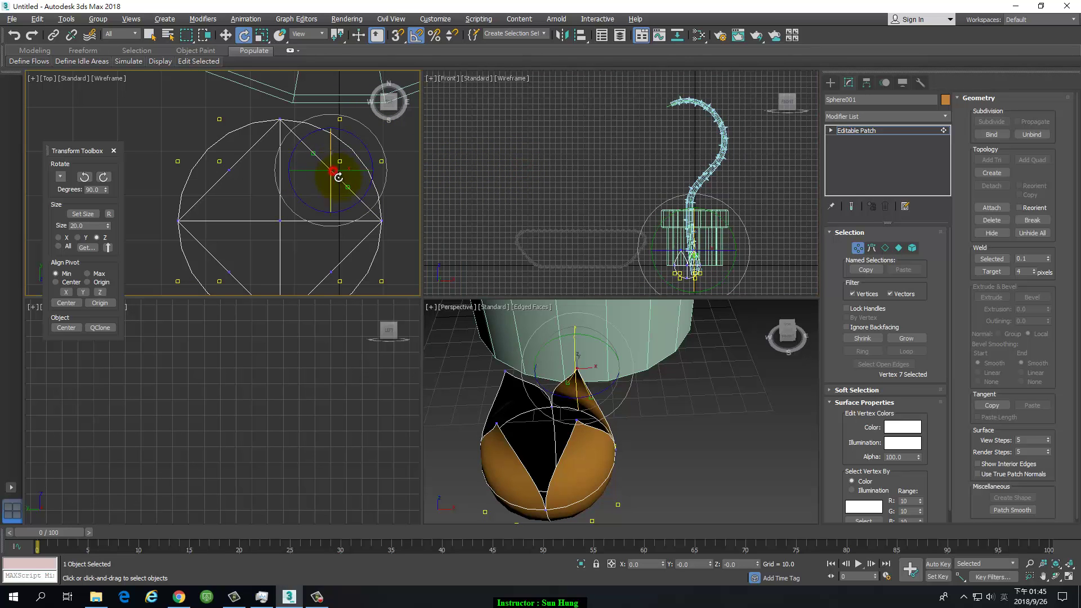
mouse_move(349, 157)
mouse_down()
mouse_move(338, 157)
mouse_move(358, 143)
mouse_up()
middle_drag(325, 249, 334, 230)
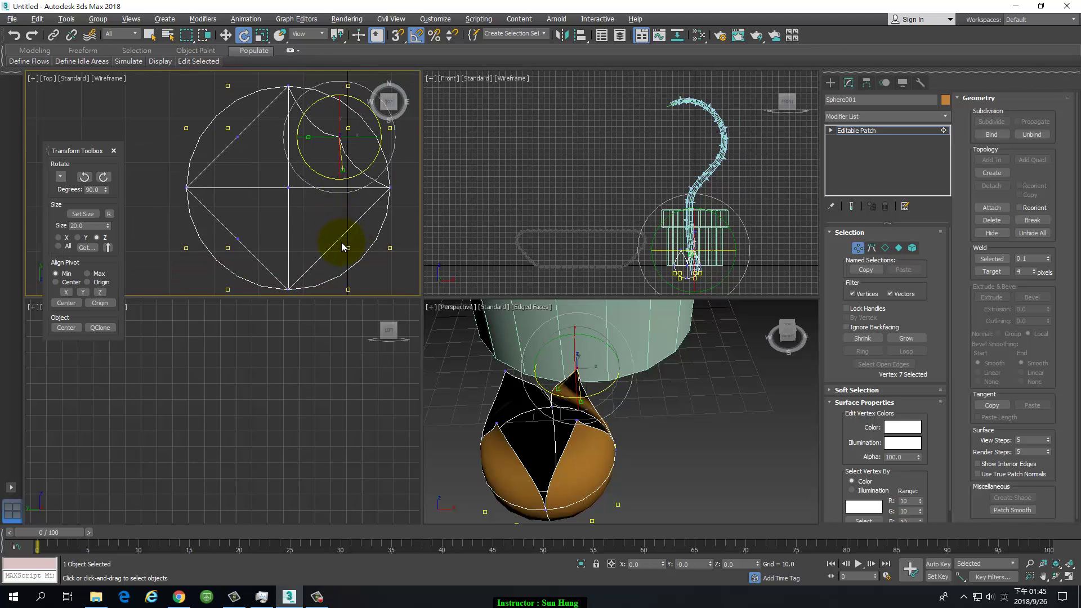
click(342, 247)
drag(328, 223, 338, 236)
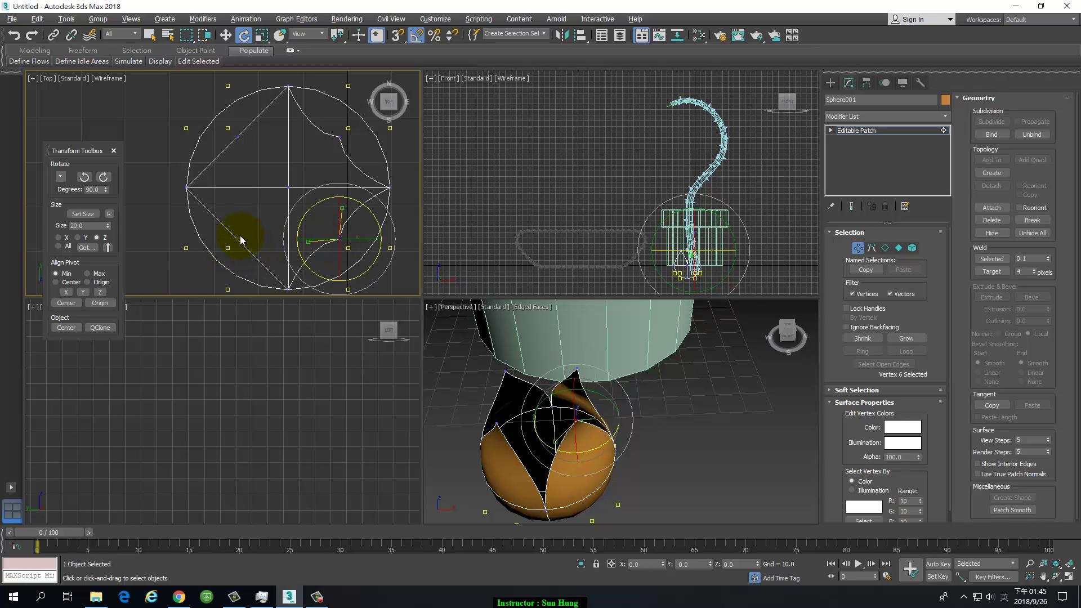
click(238, 237)
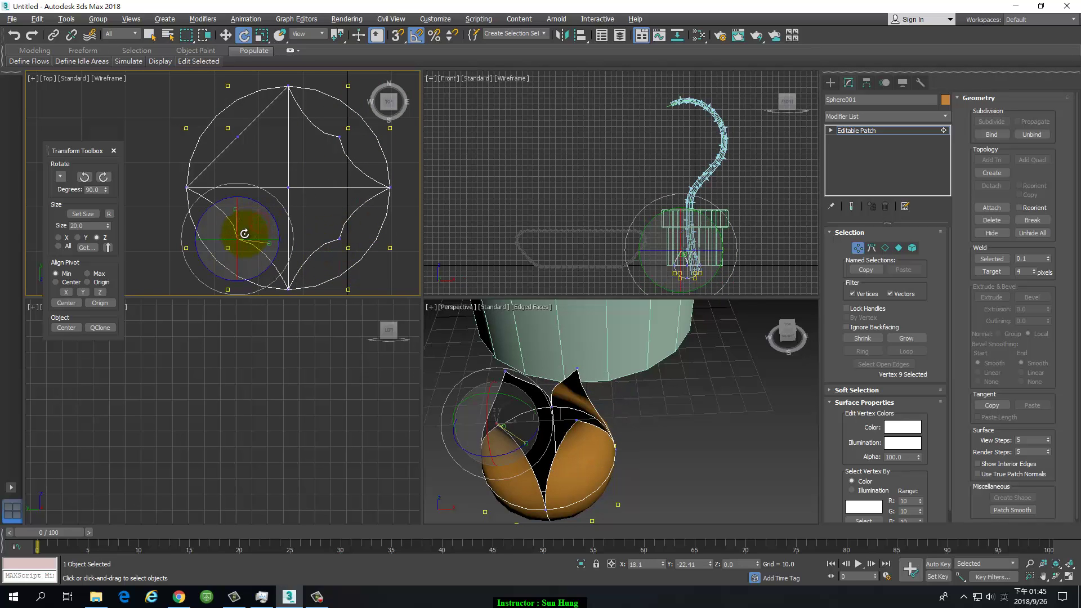
drag(235, 139, 256, 135)
Step: Move the upper-left, upper-right and lower-left petal vertices outward for fuller petals
key(w)
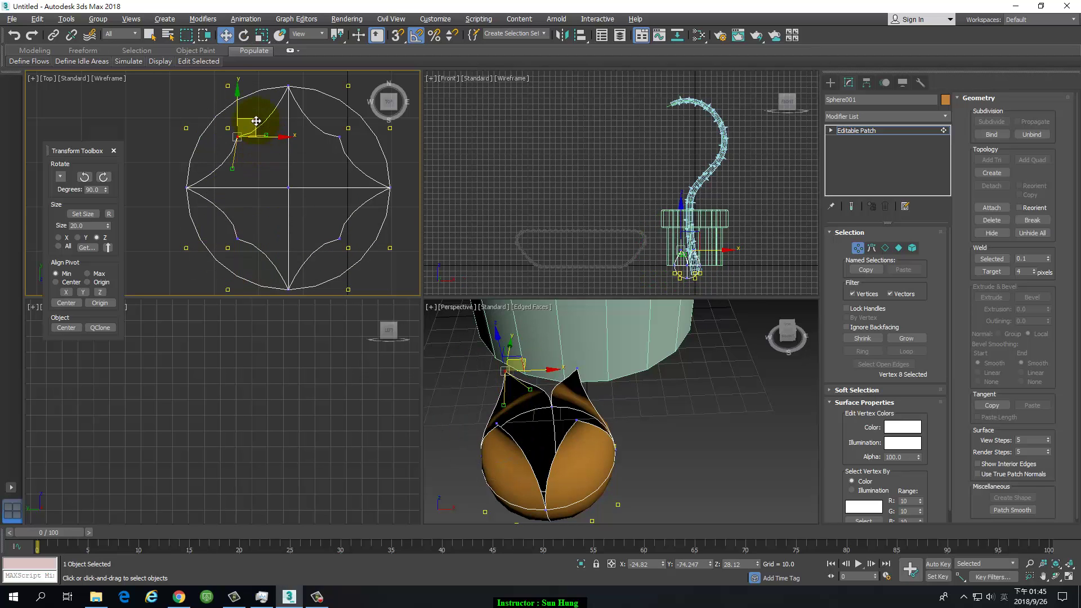
drag(243, 95, 225, 91)
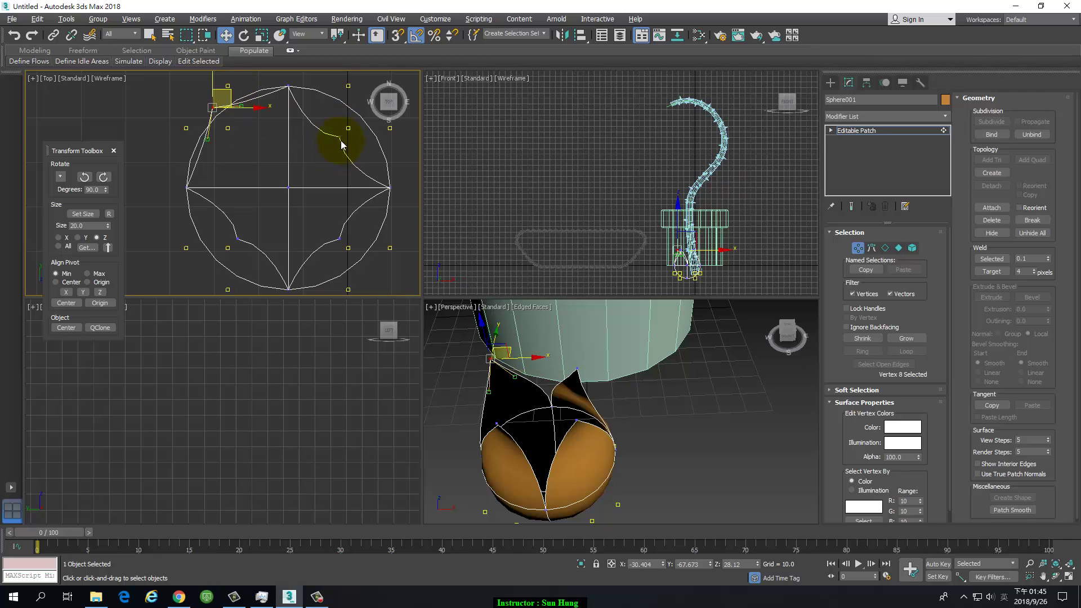
click(377, 105)
mouse_move(377, 105)
mouse_down()
mouse_move(332, 244)
mouse_move(361, 272)
mouse_up()
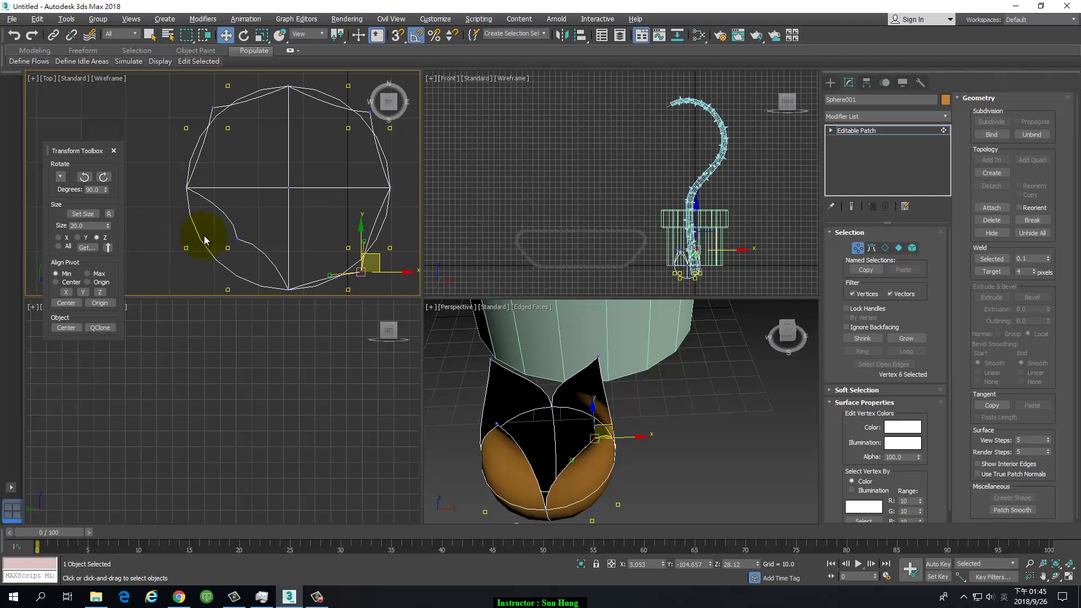
click(237, 240)
drag(237, 241, 213, 267)
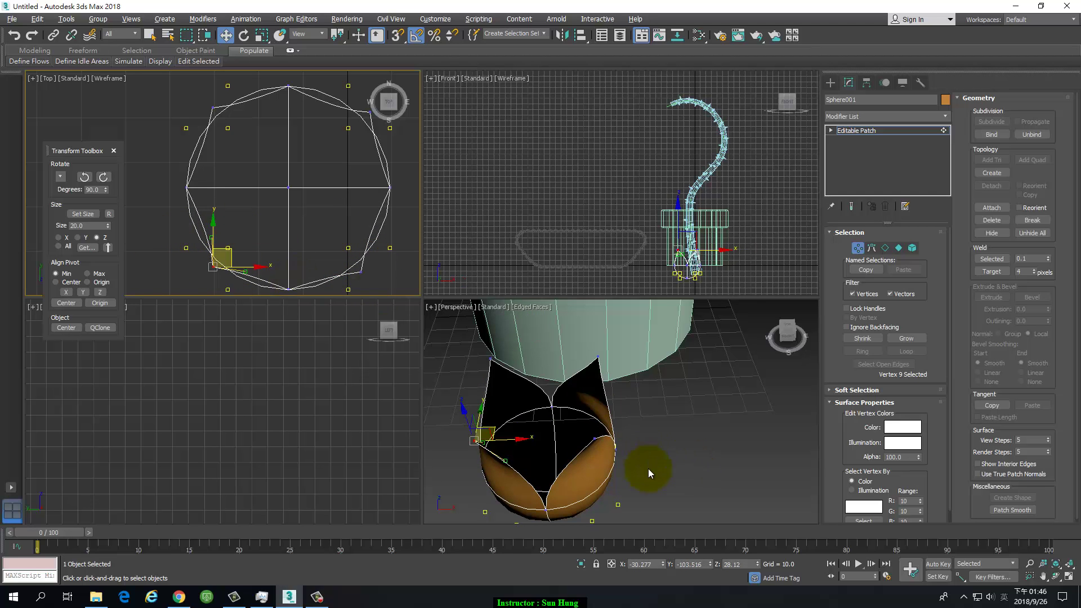
alt+middle_drag(649, 473, 705, 452)
mouse_move(340, 433)
middle_down()
mouse_move(323, 415)
mouse_move(378, 393)
middle_up()
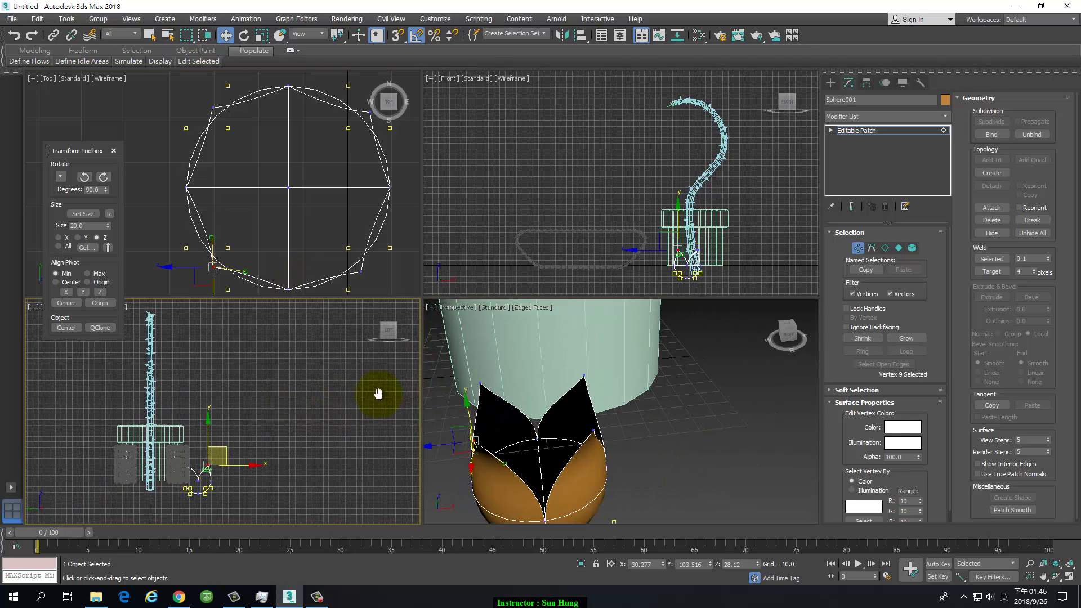
Step: Zoom the side view onto the petal notch and select the notch vertex
scroll(218, 474, up, 3)
scroll(329, 452, up, 3)
scroll(649, 256, up, 4)
middle_drag(650, 256, 611, 161)
scroll(627, 195, up, 4)
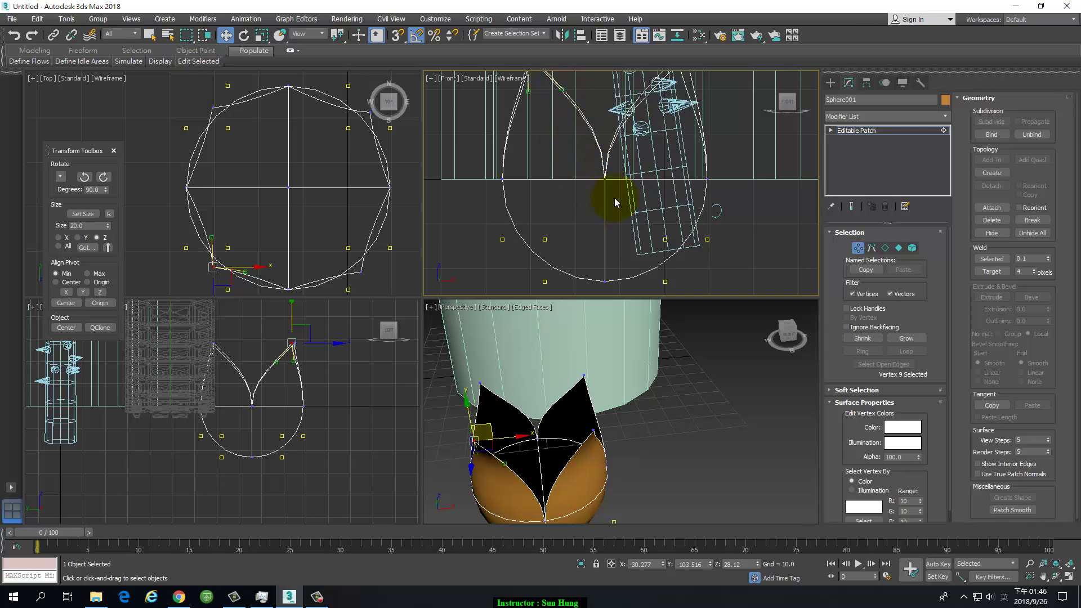
scroll(259, 399, up, 3)
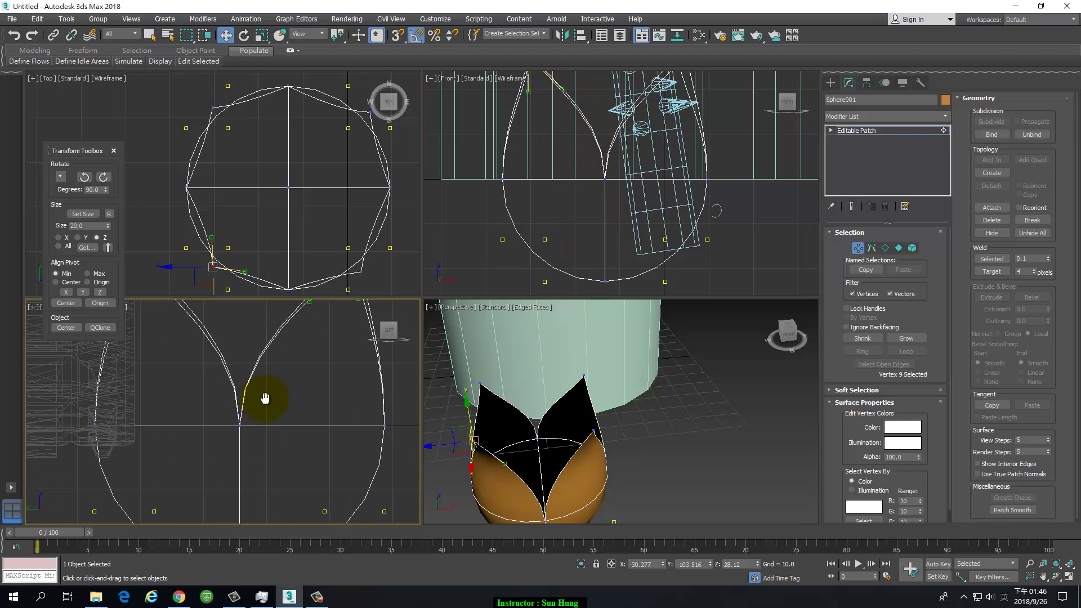
click(252, 405)
middle_drag(298, 332, 326, 396)
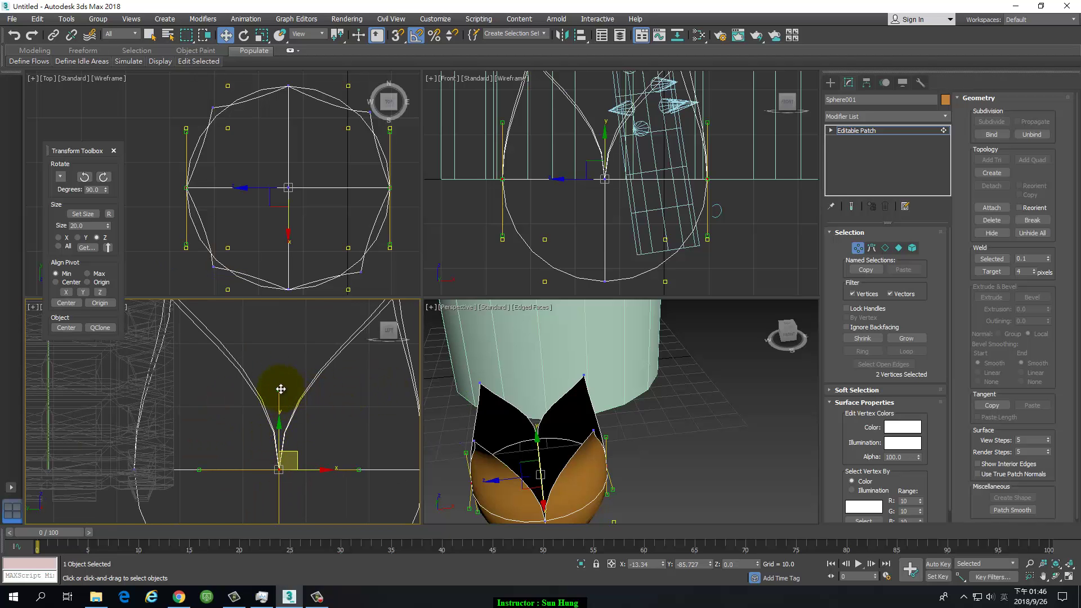
Step: Spread the notch vertex's tangent handles outward to flare the petal sides
mouse_move(281, 389)
mouse_down()
mouse_move(338, 386)
mouse_move(234, 398)
mouse_up()
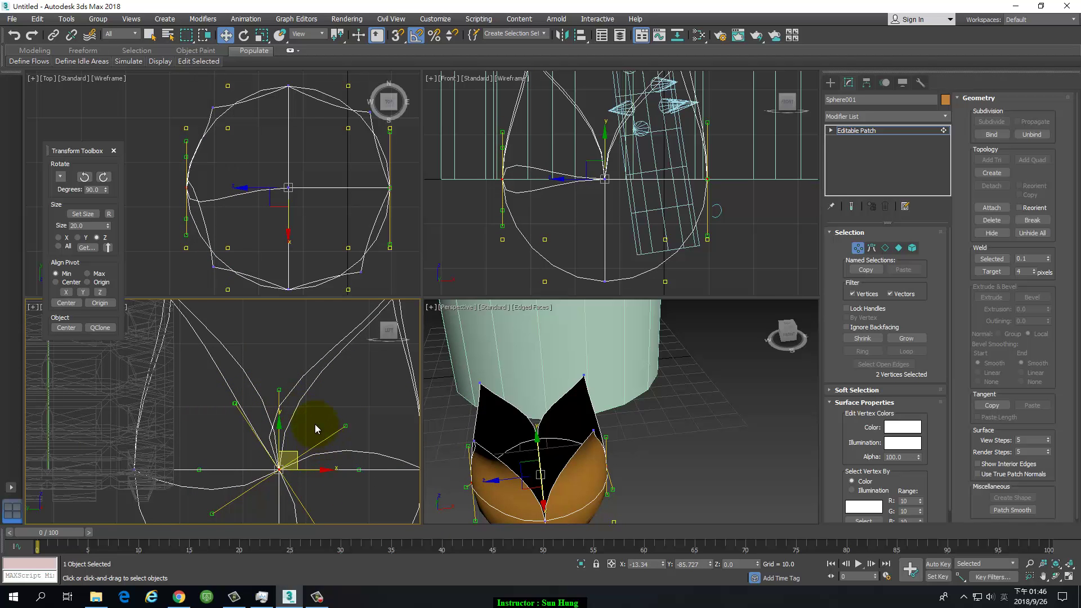
key(ctrl+z)
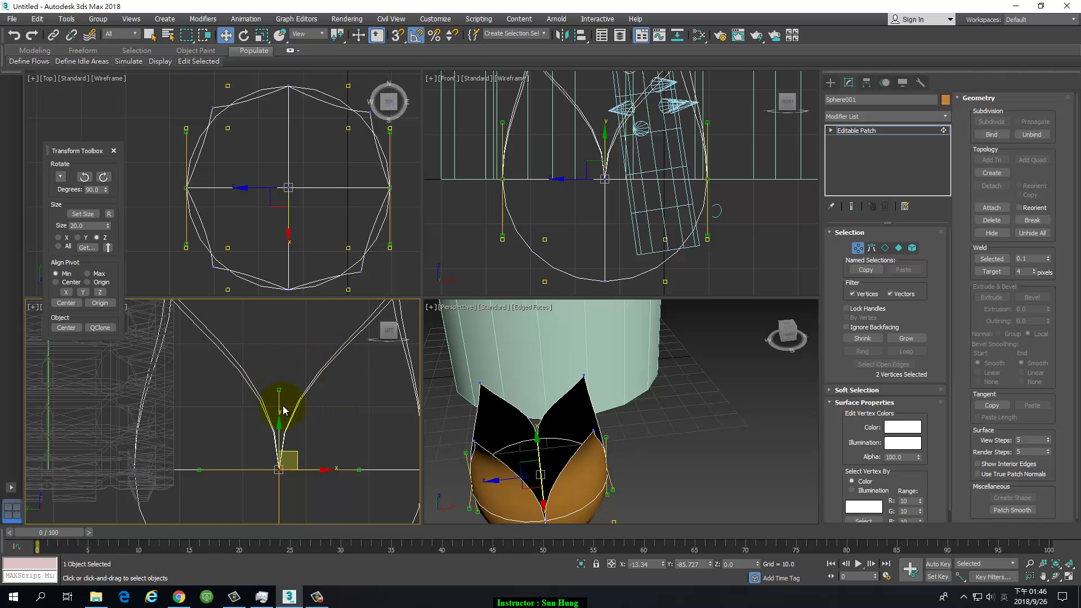
drag(278, 391, 353, 405)
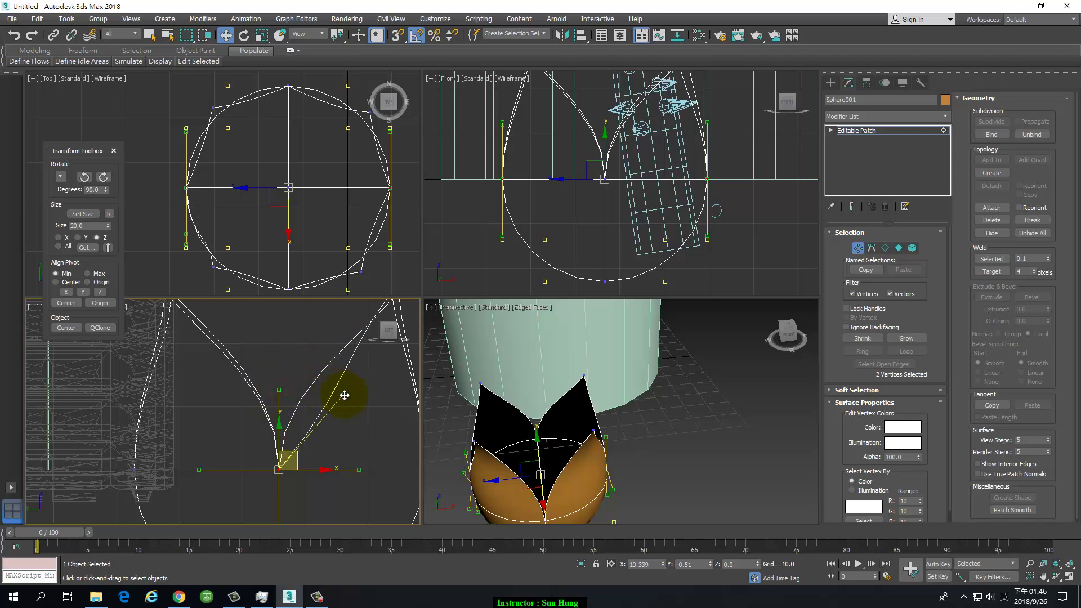
drag(282, 393, 201, 412)
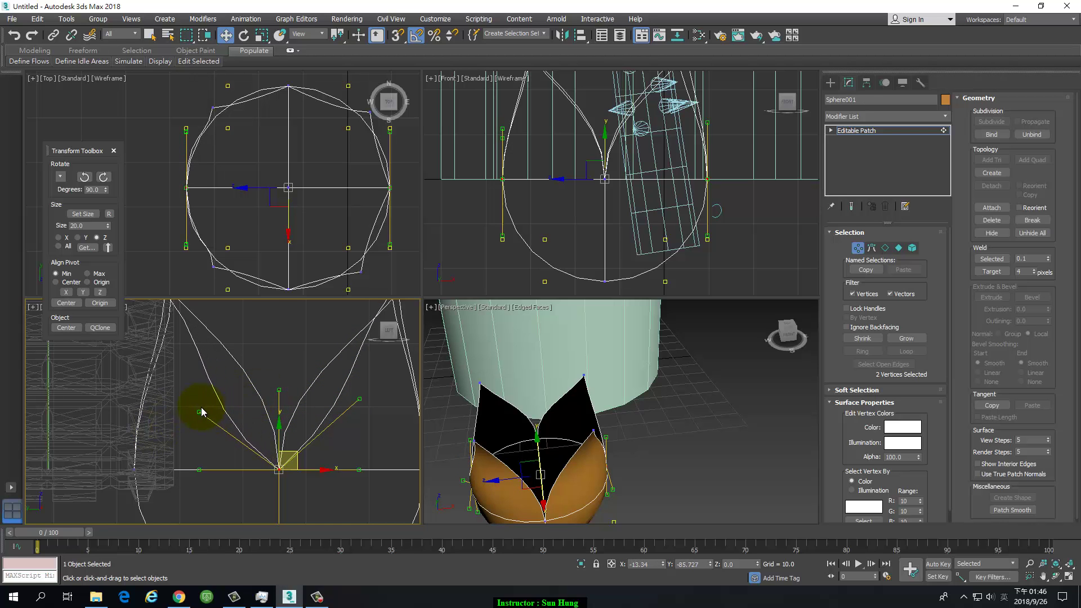
drag(202, 412, 201, 406)
drag(274, 394, 359, 395)
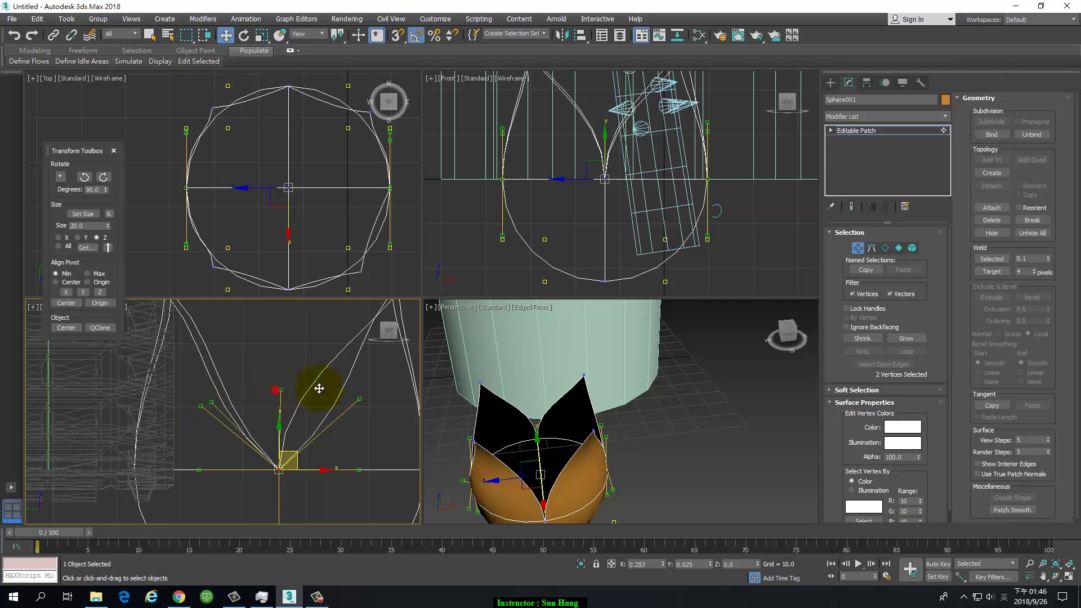
Step: In the Front view, drag the notch tangent handles left and right to smooth the petal curves
scroll(657, 184, up, 3)
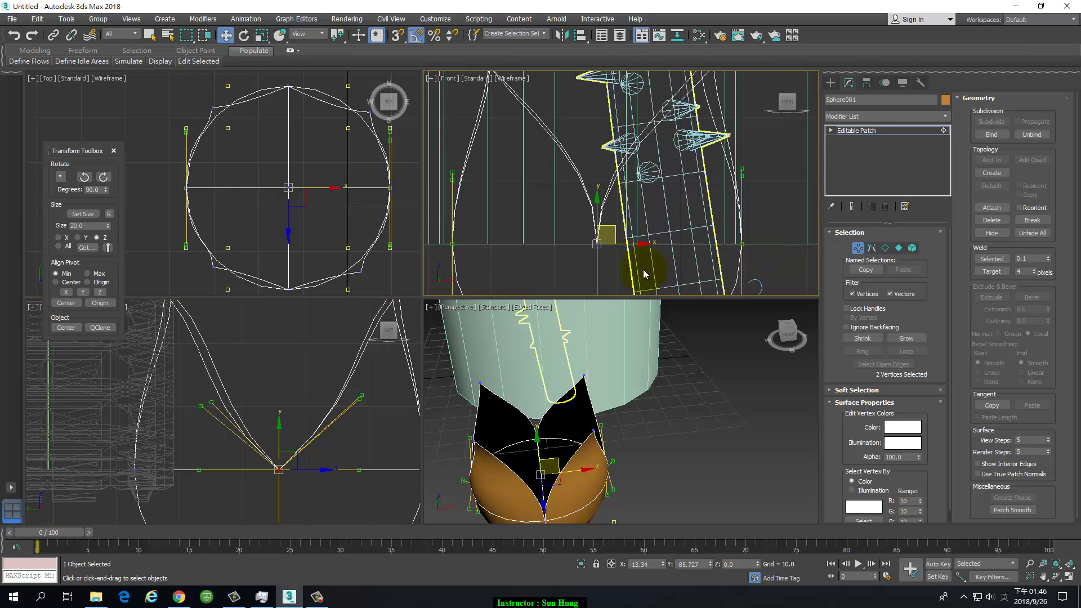
scroll(597, 160, up, 2)
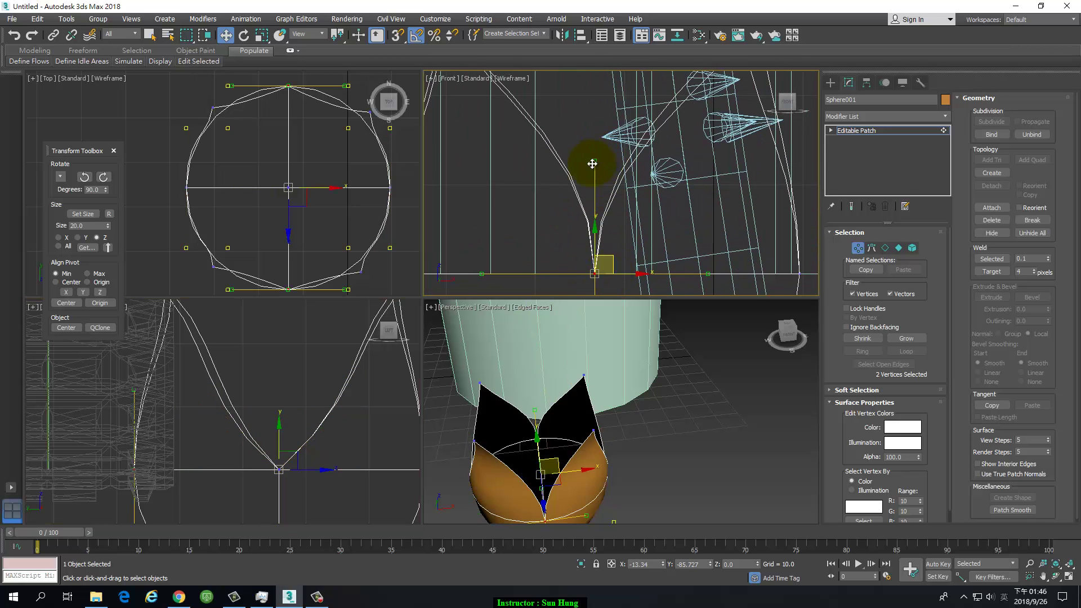
drag(592, 163, 498, 193)
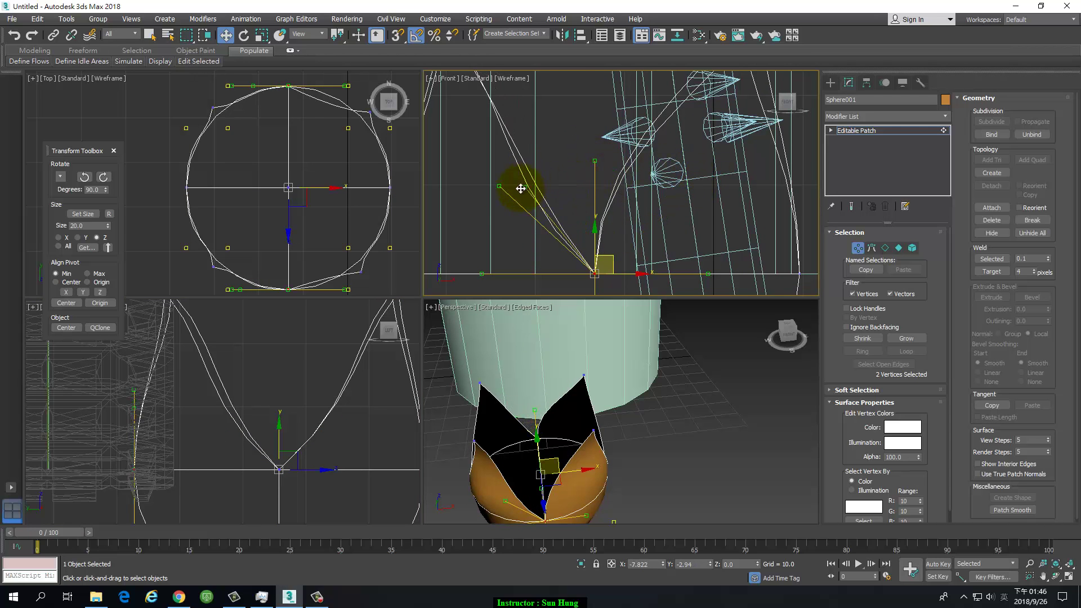
drag(594, 162, 500, 193)
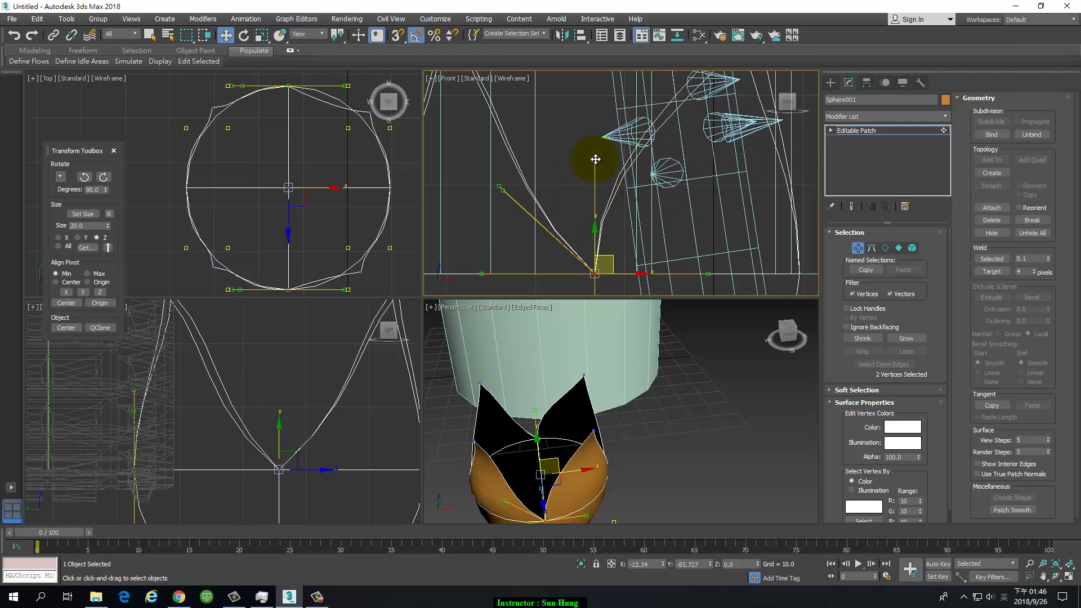
drag(595, 160, 700, 185)
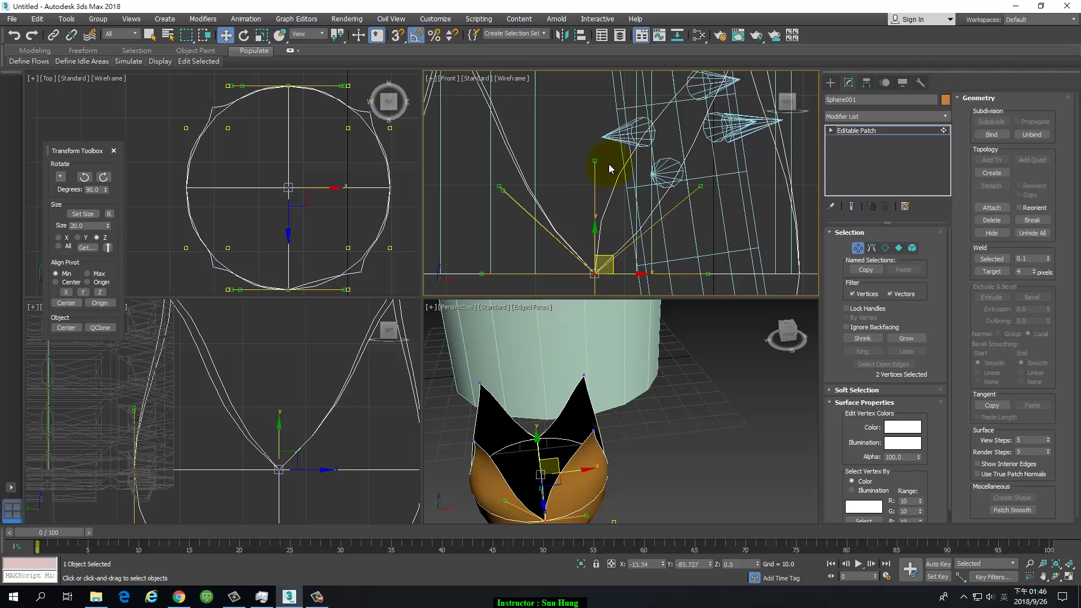
drag(593, 162, 700, 185)
Step: Clear the vertex selection and orbit Perspective to view the bud from below
click(636, 468)
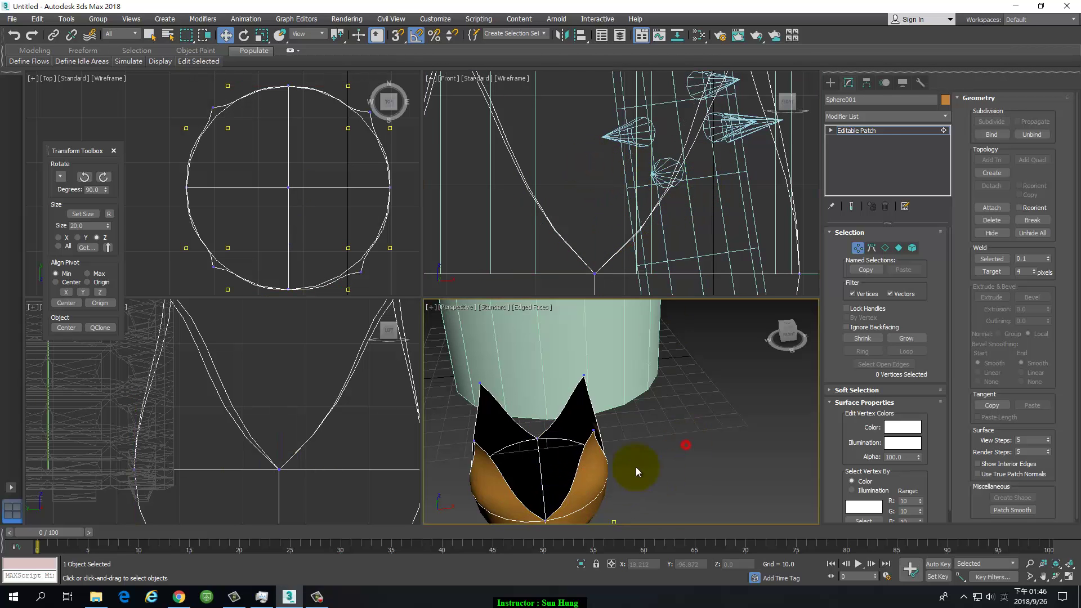
mouse_move(636, 467)
middle_down()
mouse_move(658, 384)
mouse_move(638, 427)
mouse_move(649, 374)
mouse_move(648, 407)
mouse_move(534, 363)
middle_up()
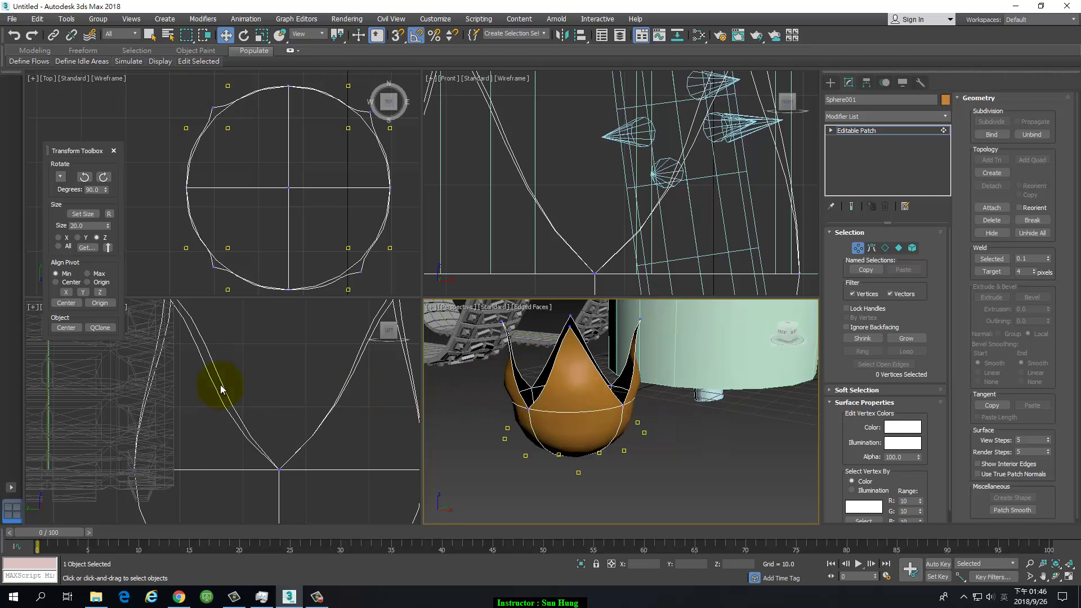
scroll(319, 423, down, 2)
mouse_move(561, 404)
alt+middle_down()
mouse_move(622, 430)
mouse_move(623, 447)
mouse_move(676, 435)
mouse_move(716, 401)
mouse_move(682, 391)
mouse_move(701, 363)
alt+middle_up()
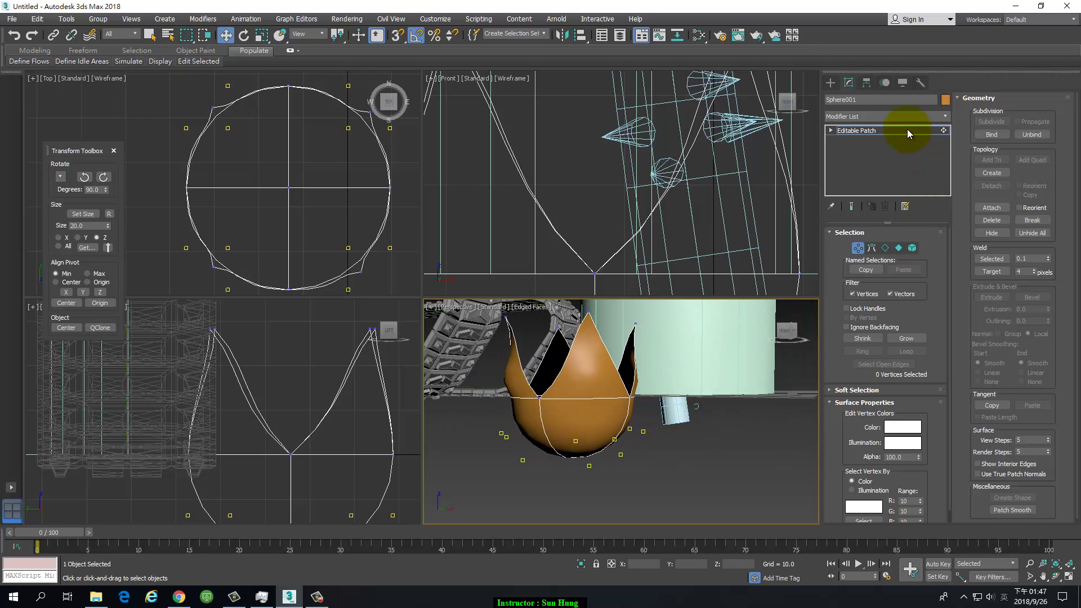
Step: Turn on Show Interior Edges and set the patch's View and Render Steps to 5
click(890, 134)
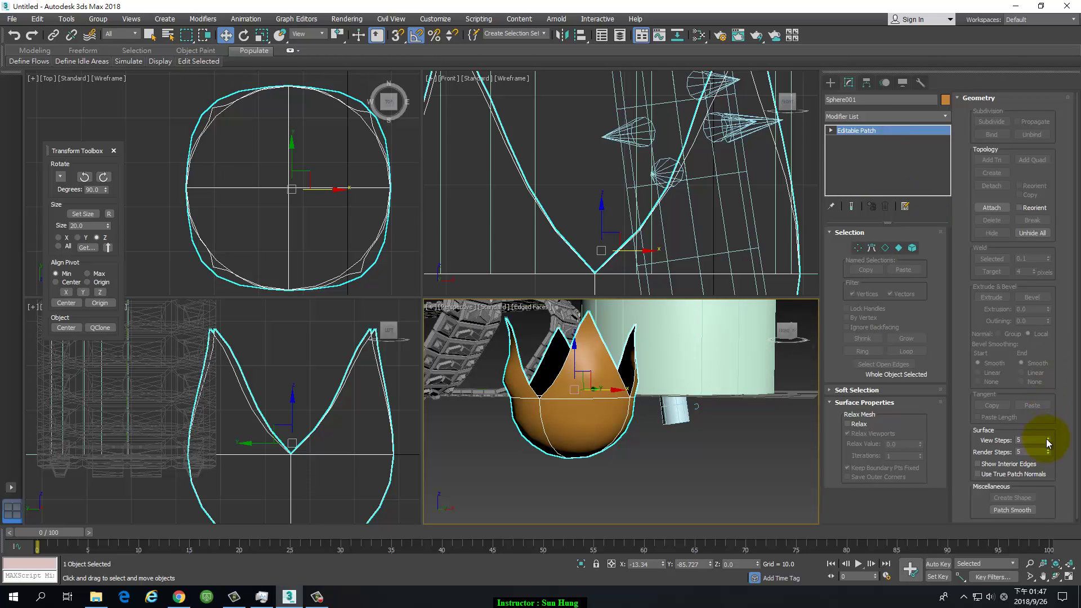
click(978, 464)
drag(1051, 442, 1043, 447)
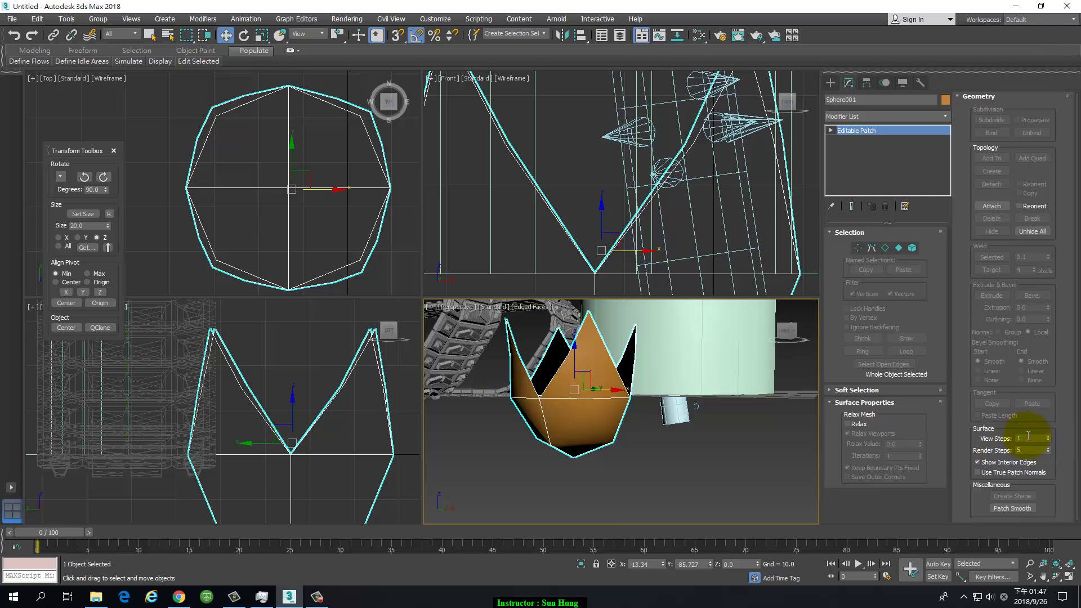
click(1028, 436)
text(5)
key(Return)
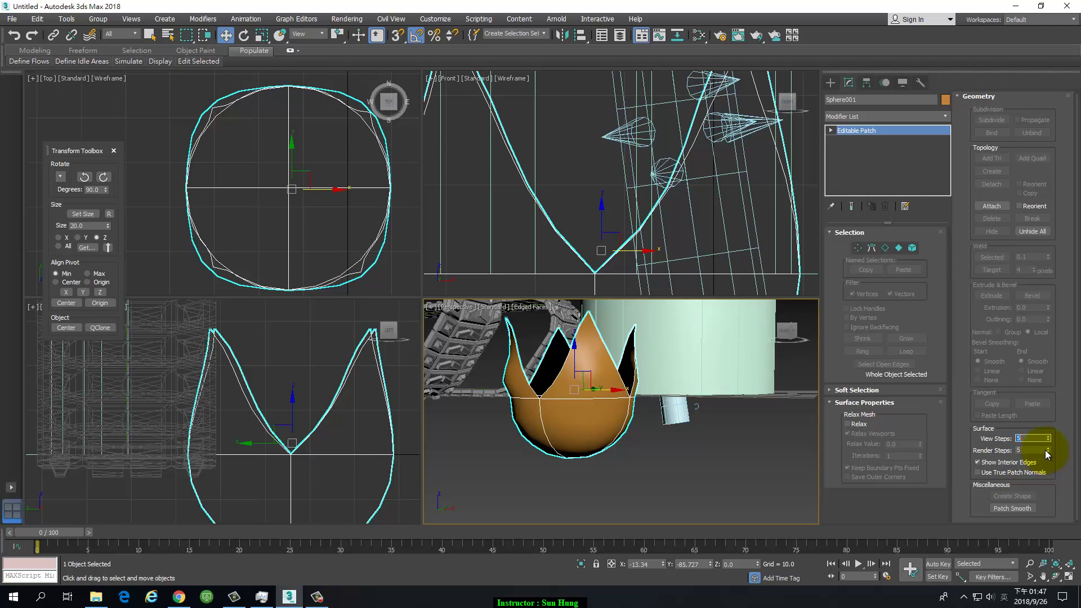
right_click(1047, 452)
click(1035, 450)
Step: Stack an Edit Poly and then a Shell modifier (Inner Amount 1.0) on the bud
click(947, 116)
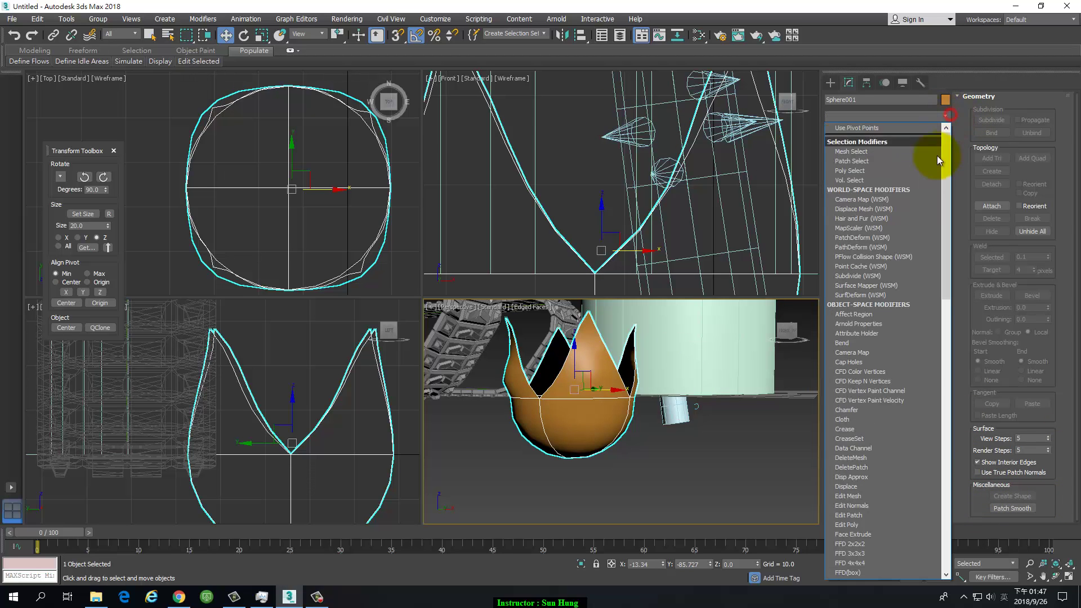
click(862, 525)
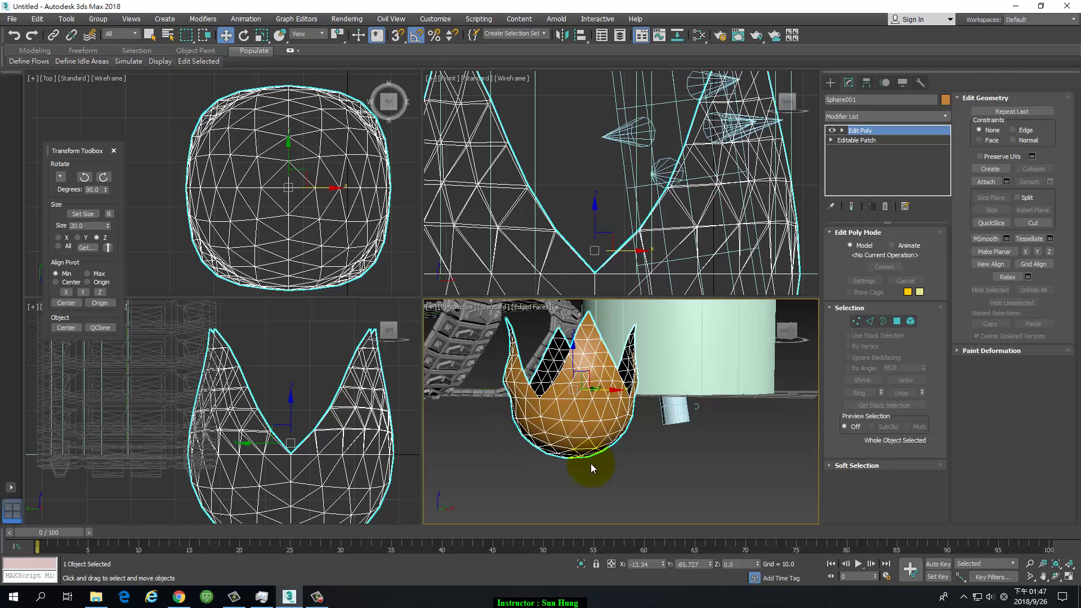
click(946, 116)
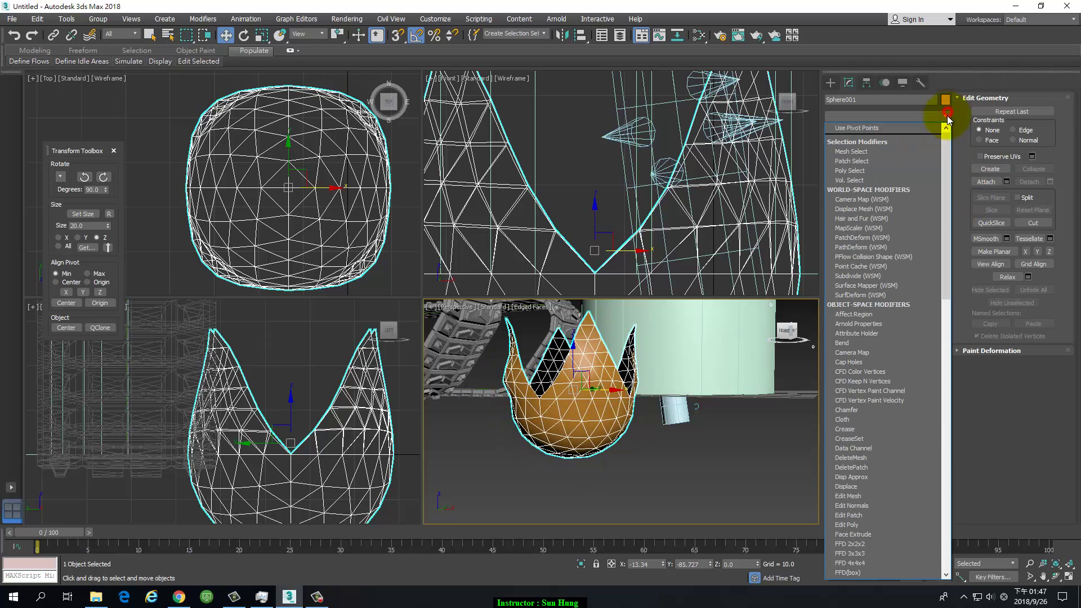
scroll(861, 411, down, 2)
scroll(838, 442, down, 1)
scroll(878, 460, down, 6)
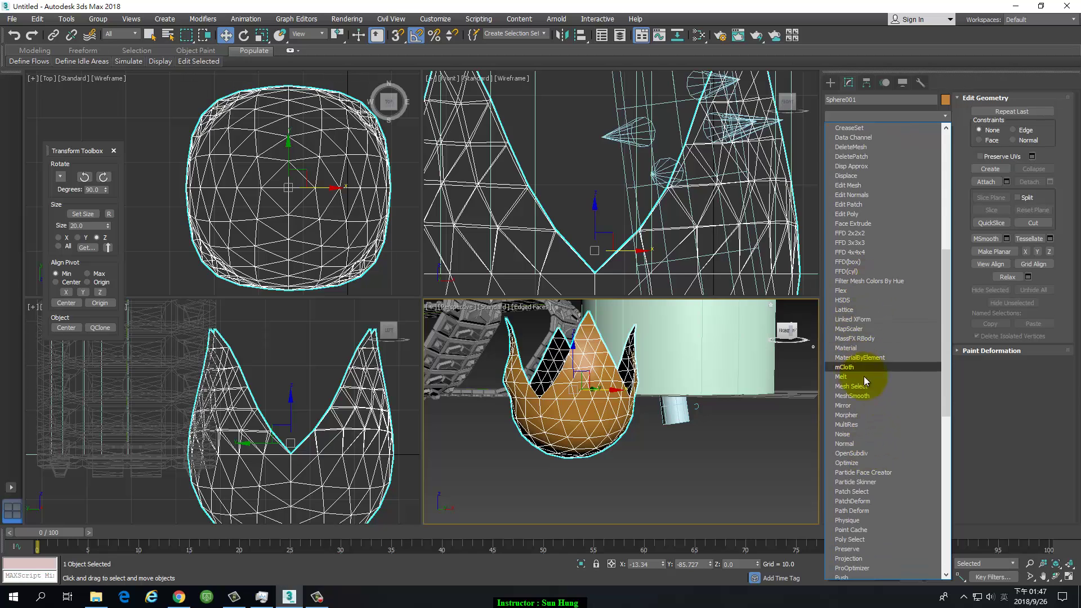
scroll(877, 505, down, 2)
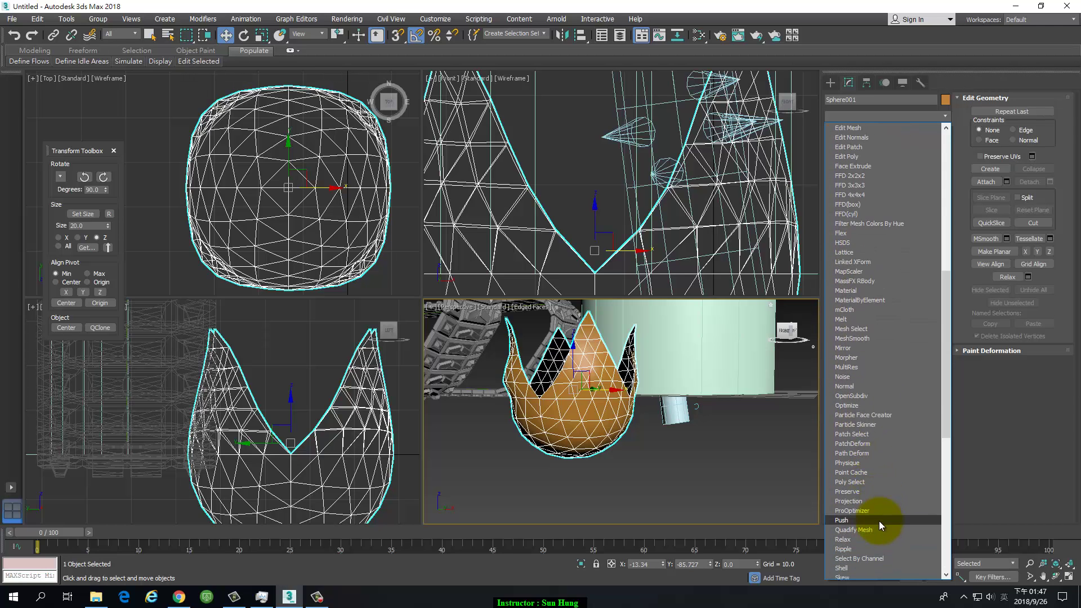
scroll(882, 516, down, 2)
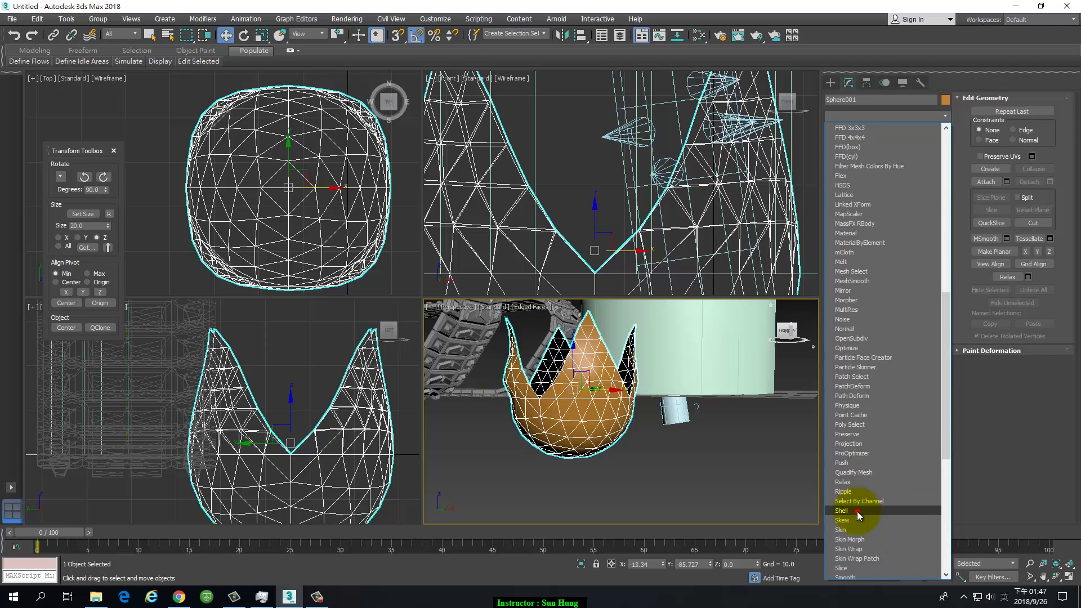
click(857, 511)
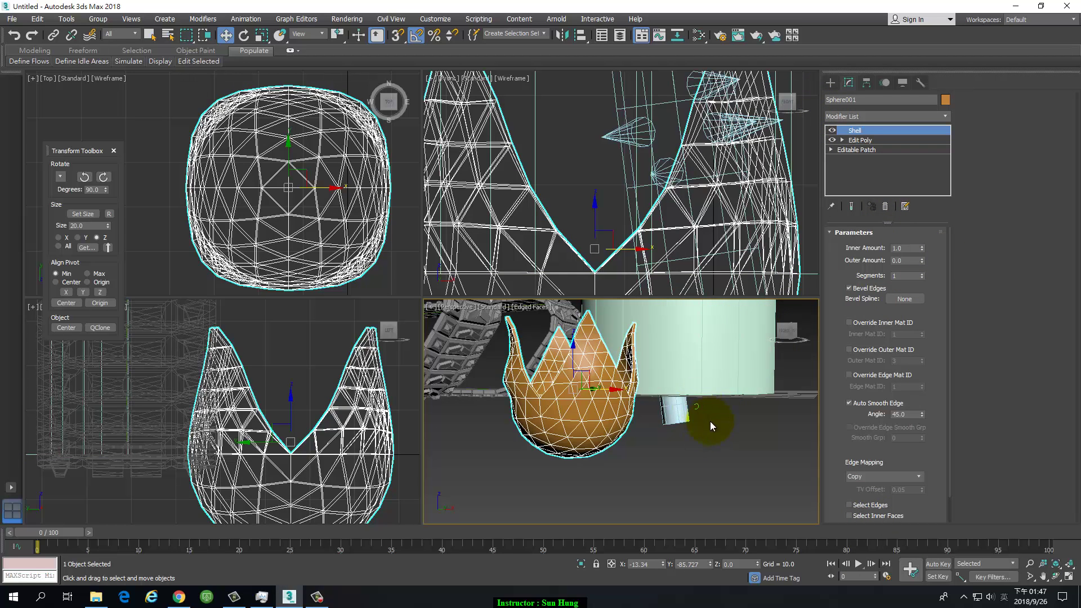
Step: Set Line056 as the Shell's bevel spline and orbit to inspect the thickened crown
scroll(711, 421, up, 4)
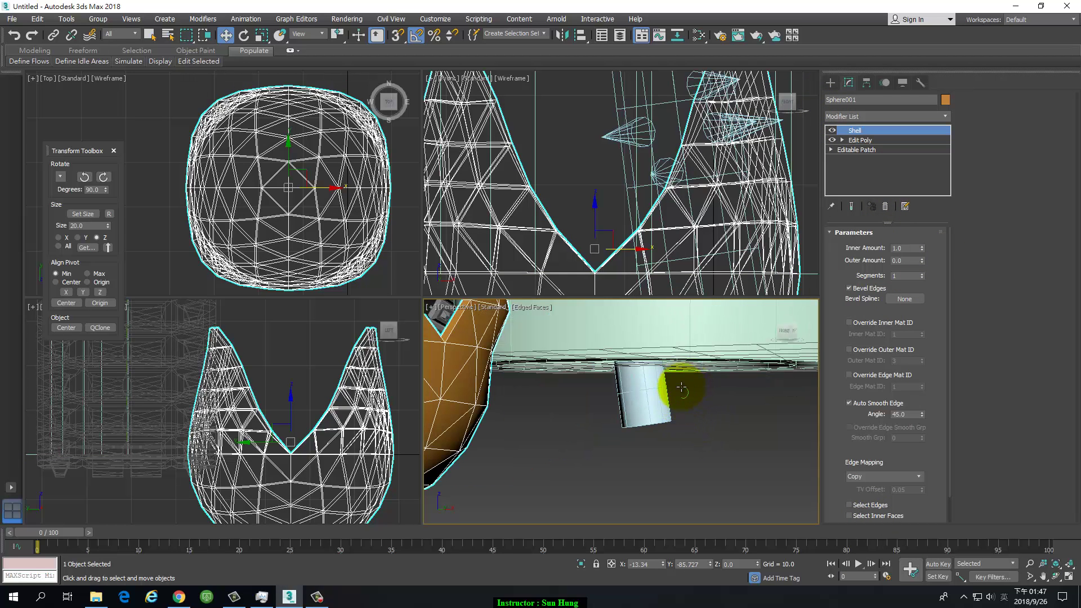
alt+middle_drag(688, 401, 566, 385)
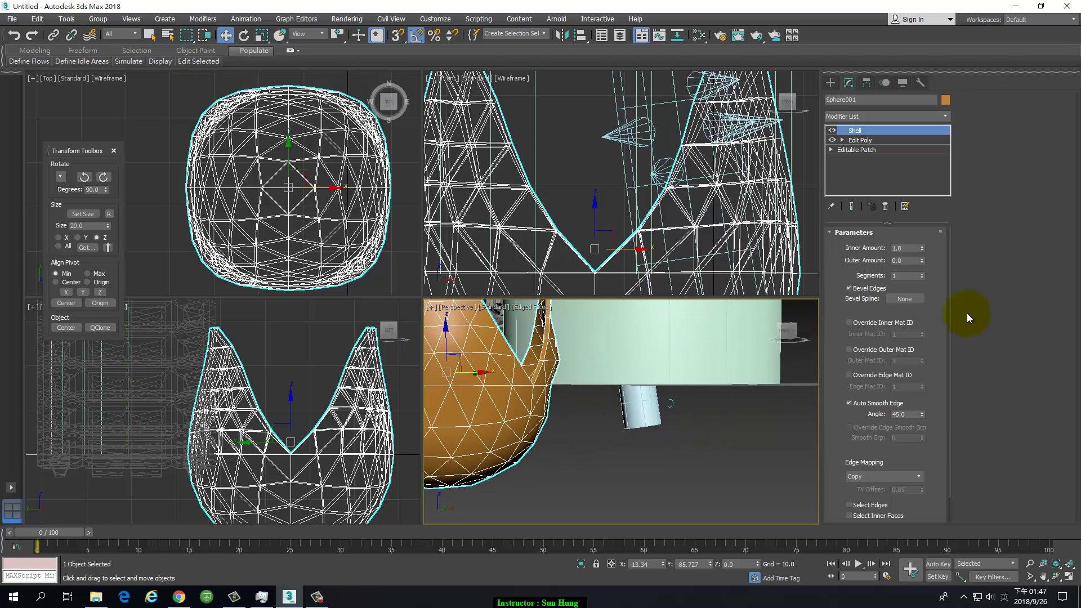
click(920, 303)
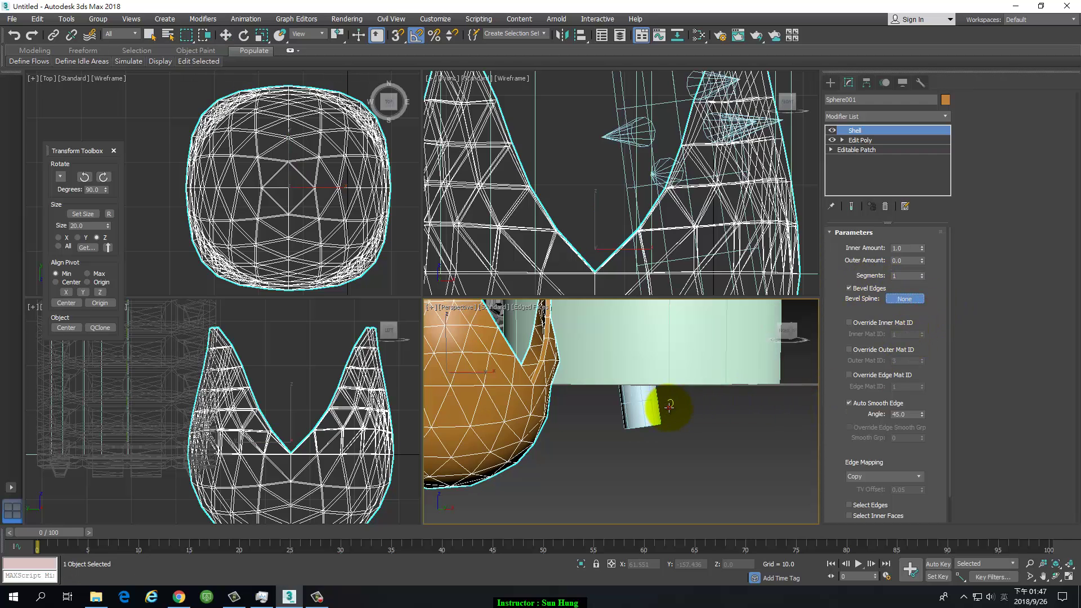
click(669, 405)
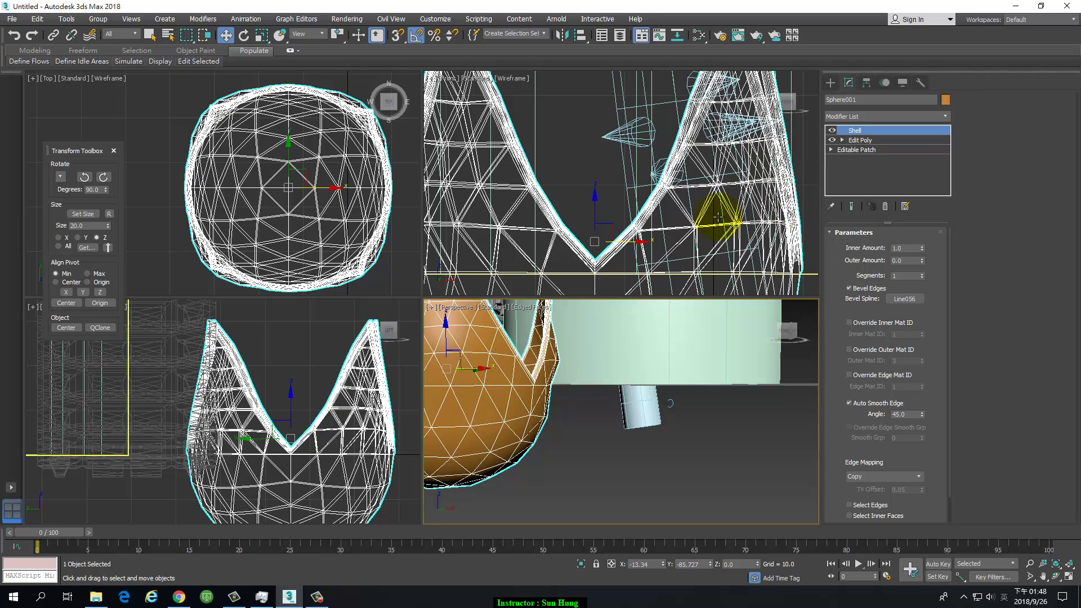
scroll(603, 435, down, 5)
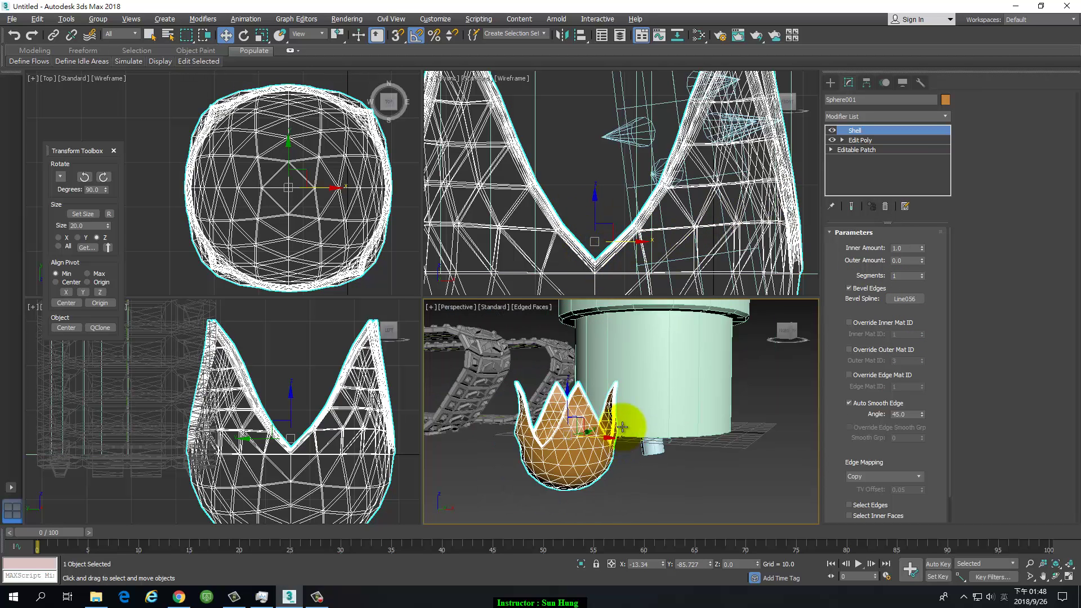
mouse_move(623, 422)
alt+middle_down()
mouse_move(723, 460)
mouse_move(642, 450)
alt+middle_up()
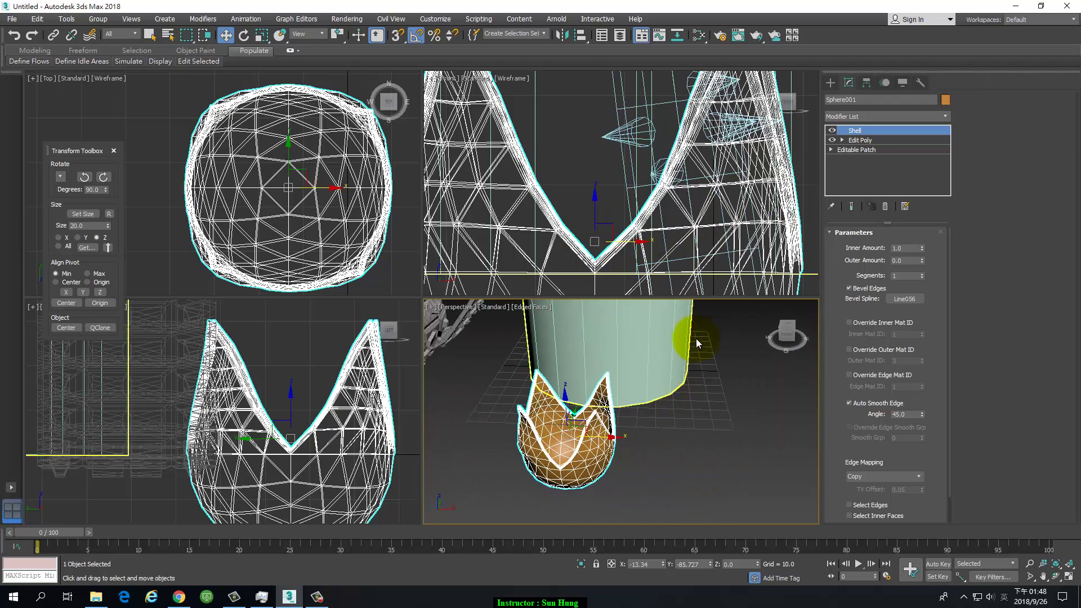
scroll(642, 450, down, 3)
scroll(642, 450, down, 3)
alt+middle_drag(642, 451, 668, 386)
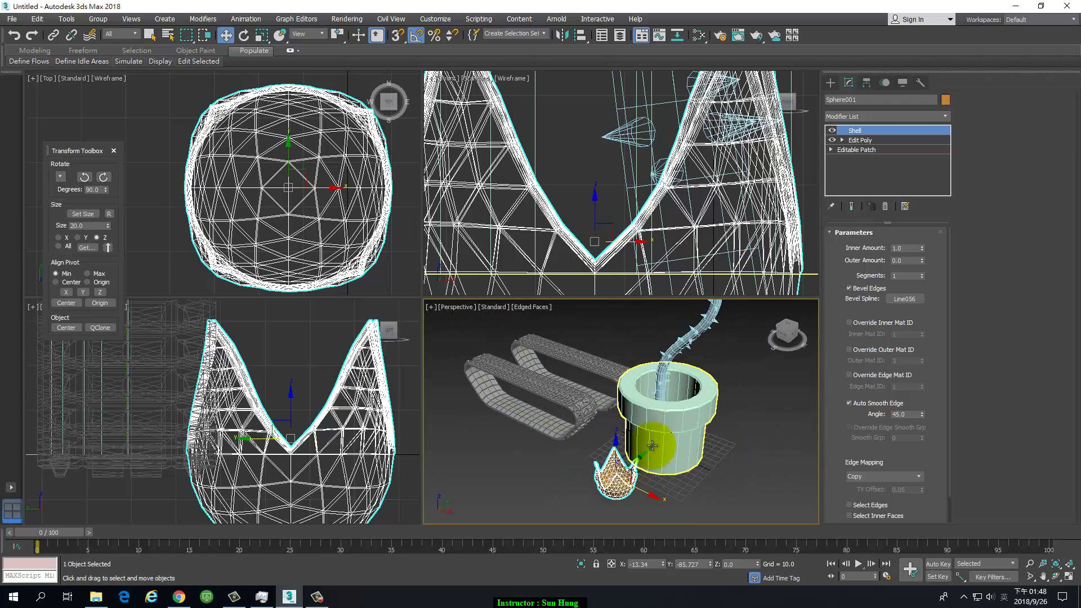
alt+middle_drag(735, 459, 596, 495)
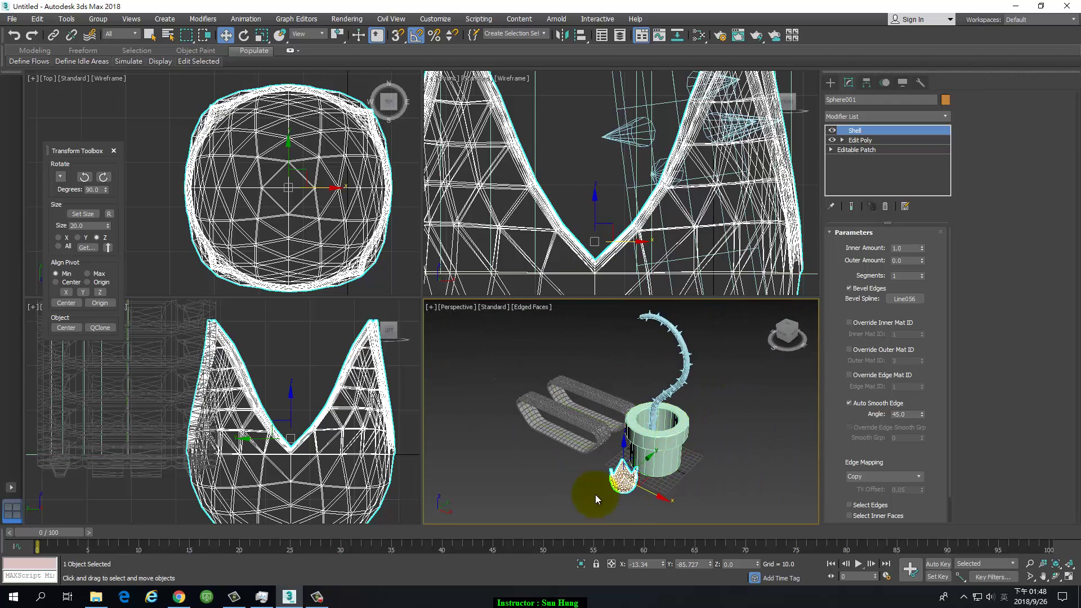
Step: Select the spiky stem Cone003, zoom to its tip, and open its Editable Poly at polygon level
click(671, 326)
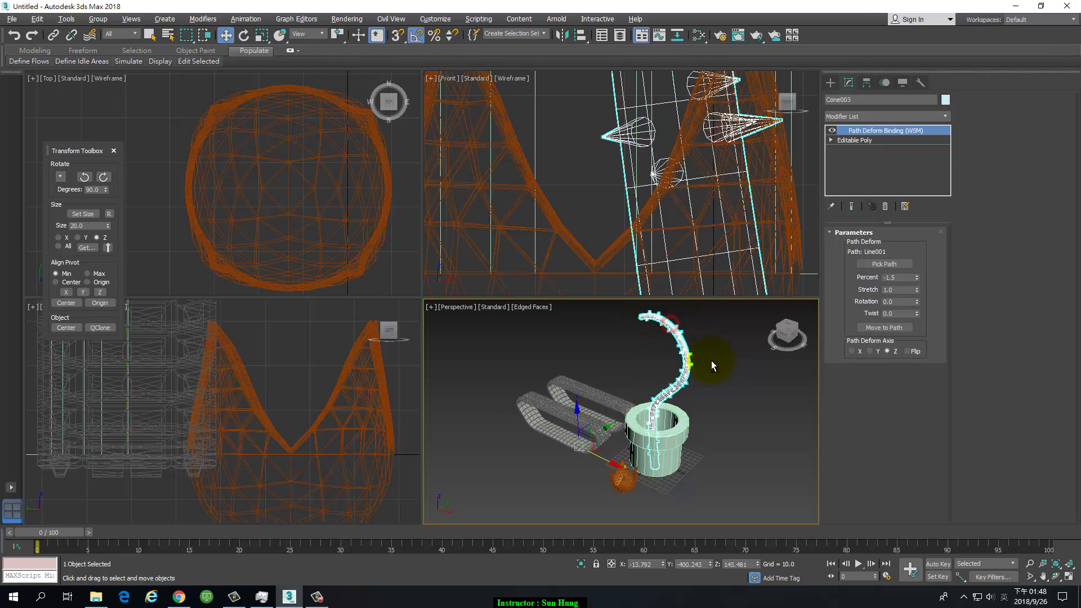
mouse_move(711, 360)
alt+middle_down()
mouse_move(738, 346)
mouse_move(671, 348)
alt+middle_up()
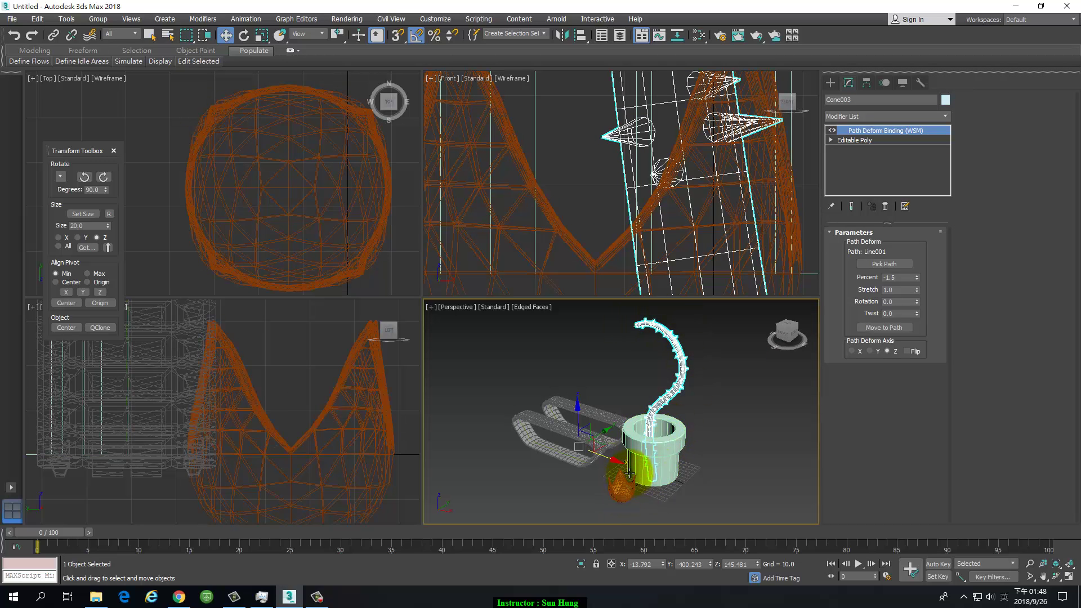
alt+middle_drag(638, 491, 722, 455)
scroll(598, 374, up, 2)
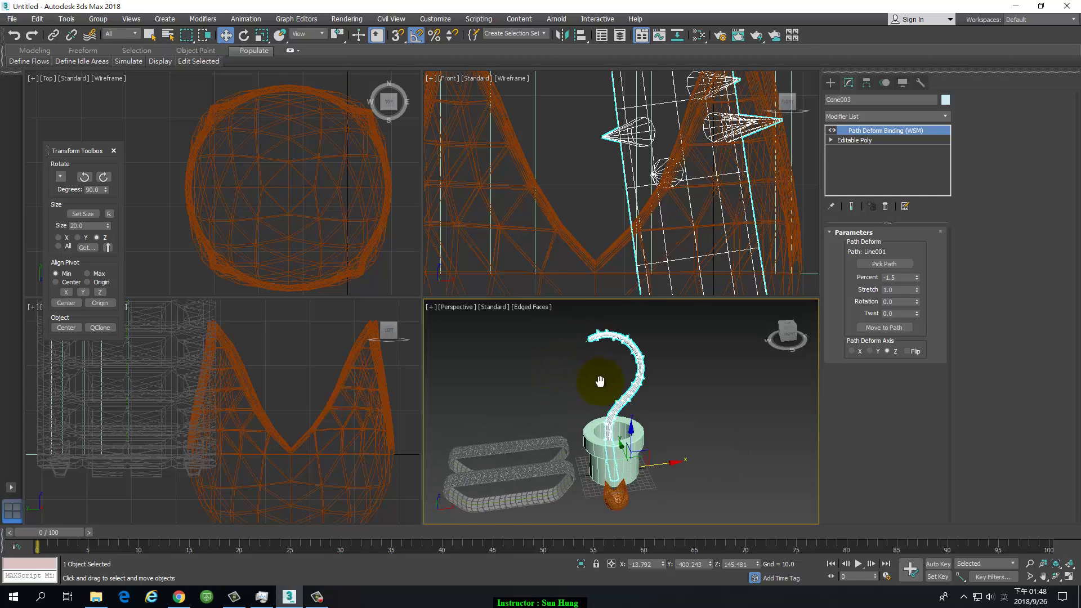
scroll(602, 360, up, 2)
scroll(612, 373, up, 2)
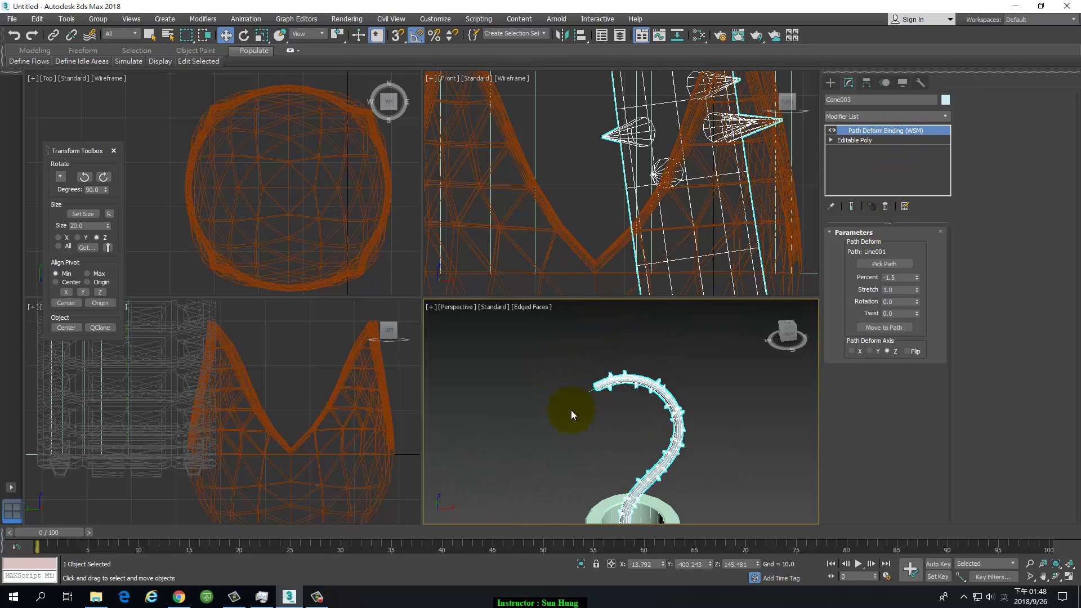
alt+middle_drag(571, 409, 732, 362)
scroll(695, 357, up, 2)
scroll(668, 348, up, 2)
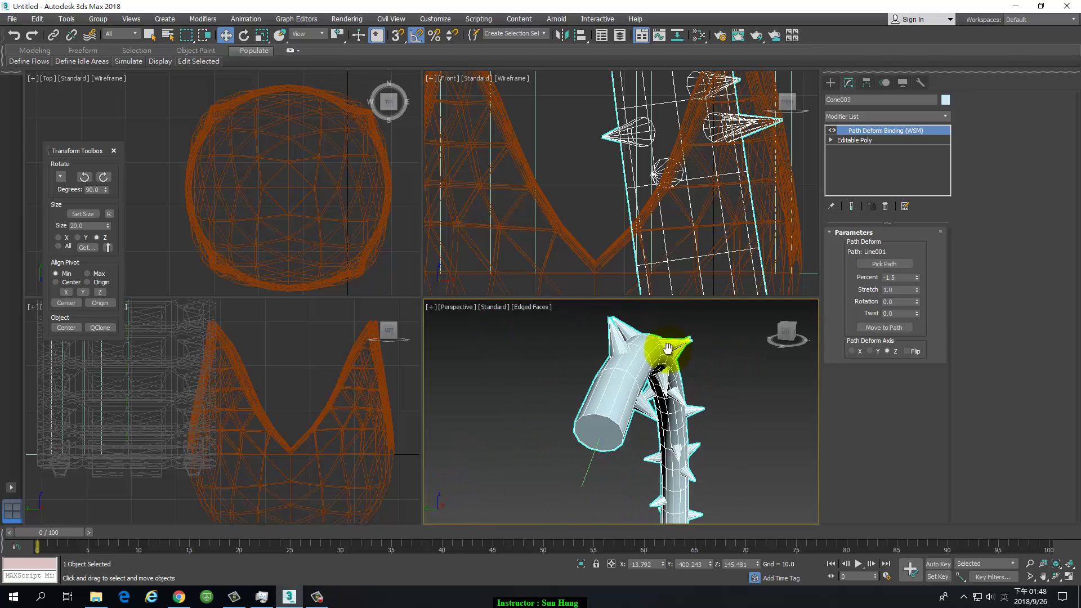
alt+middle_drag(668, 348, 569, 398)
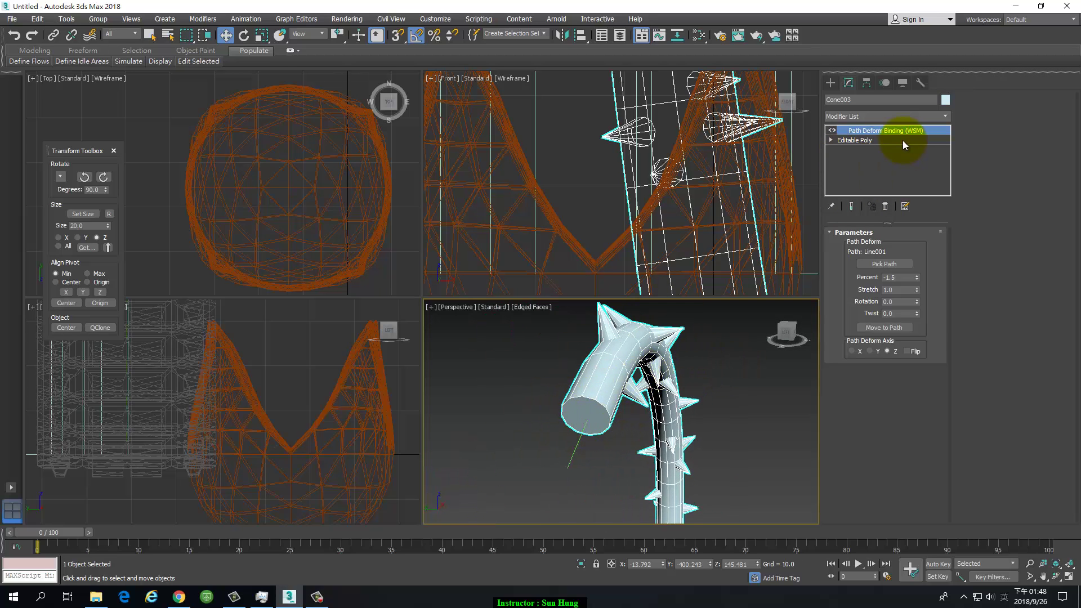
click(903, 141)
Step: In Polygon mode with Show End Result off, select the spiky stem's end-cap polygon
click(897, 246)
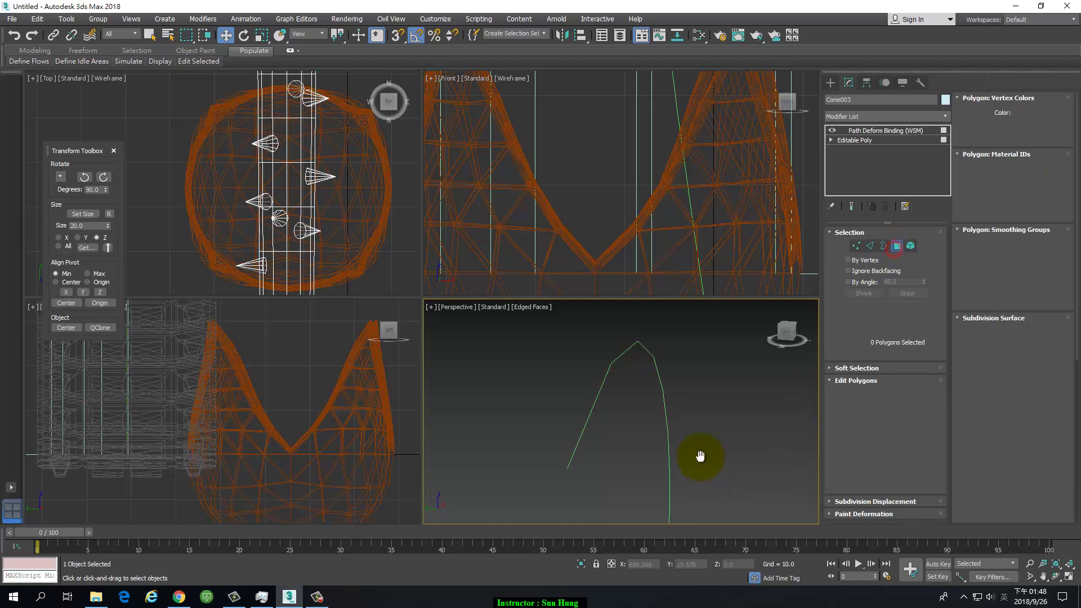
middle_drag(701, 456, 860, 219)
click(853, 206)
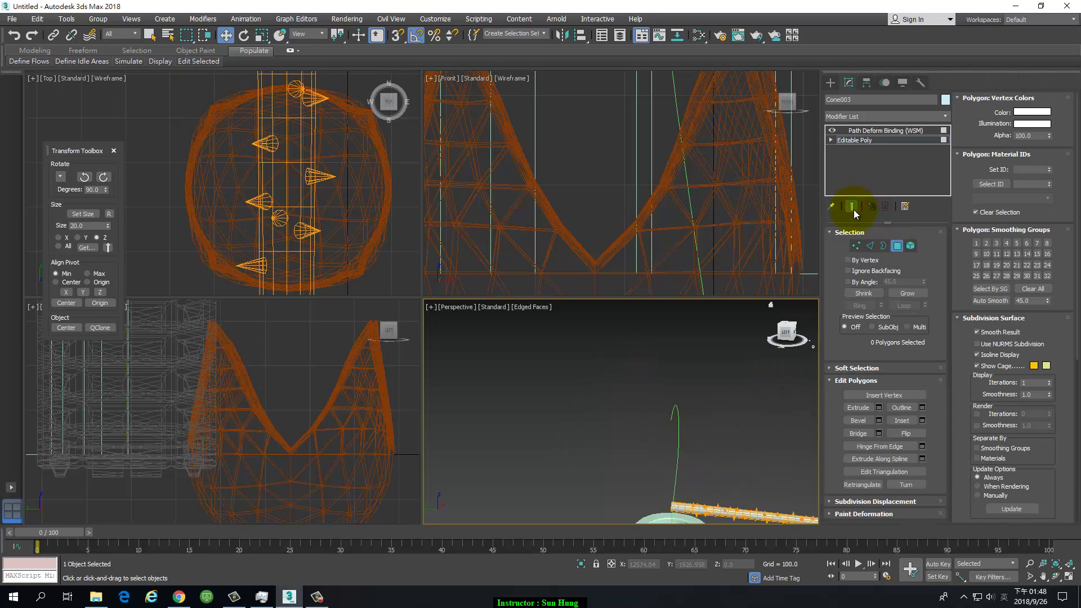
click(854, 207)
scroll(680, 391, up, 4)
mouse_move(651, 367)
middle_down()
mouse_move(668, 434)
mouse_move(620, 411)
middle_up()
scroll(572, 410, up, 3)
click(535, 401)
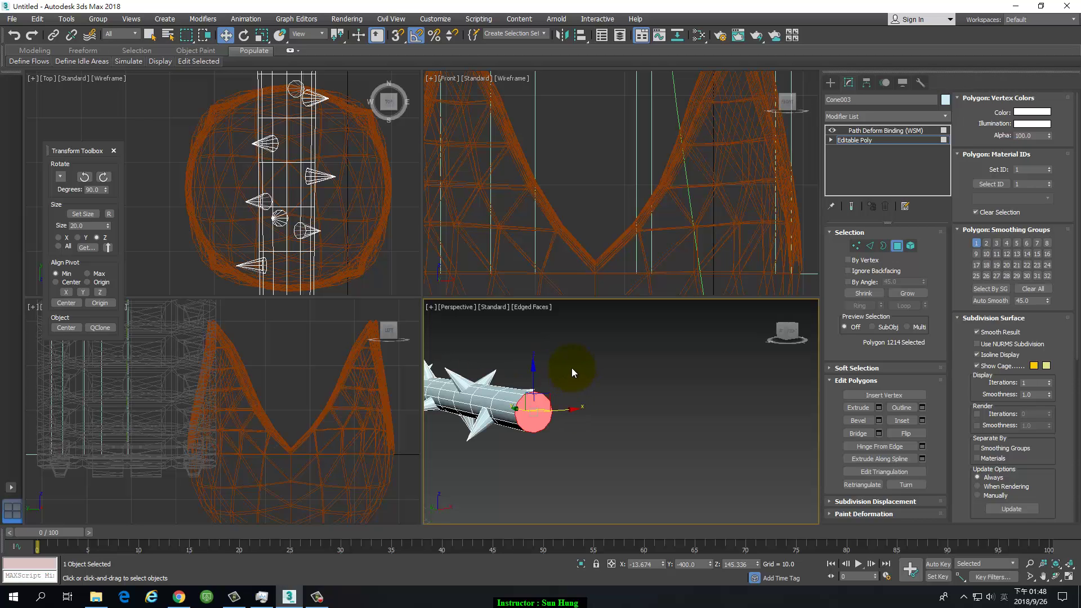
mouse_move(573, 376)
middle_down()
mouse_move(760, 401)
mouse_move(696, 393)
middle_up()
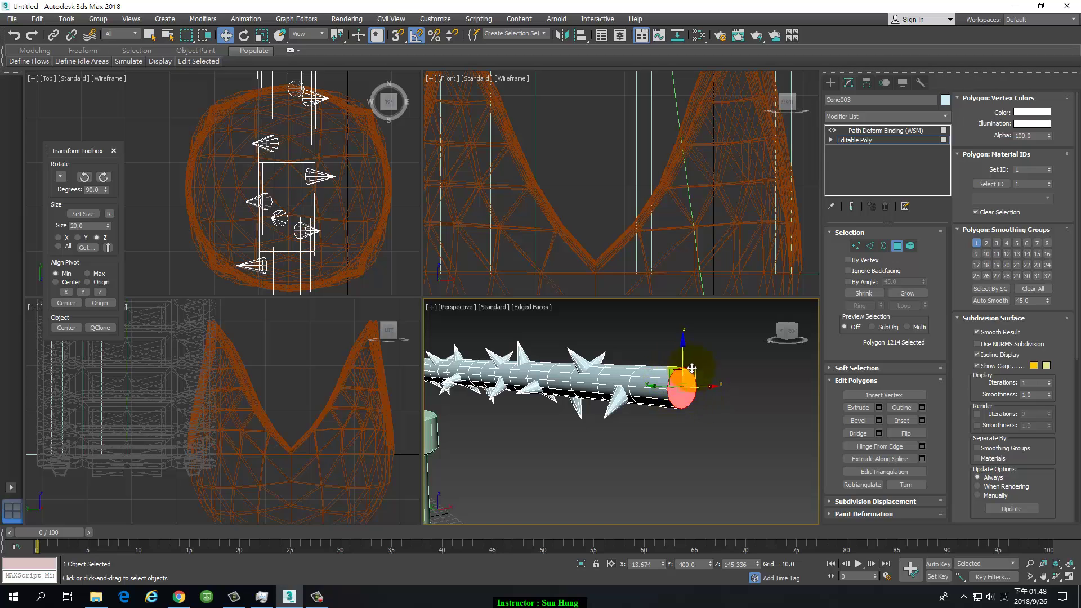
Step: Inset the end-cap polygon and collapse the smaller inner face to one point
click(910, 419)
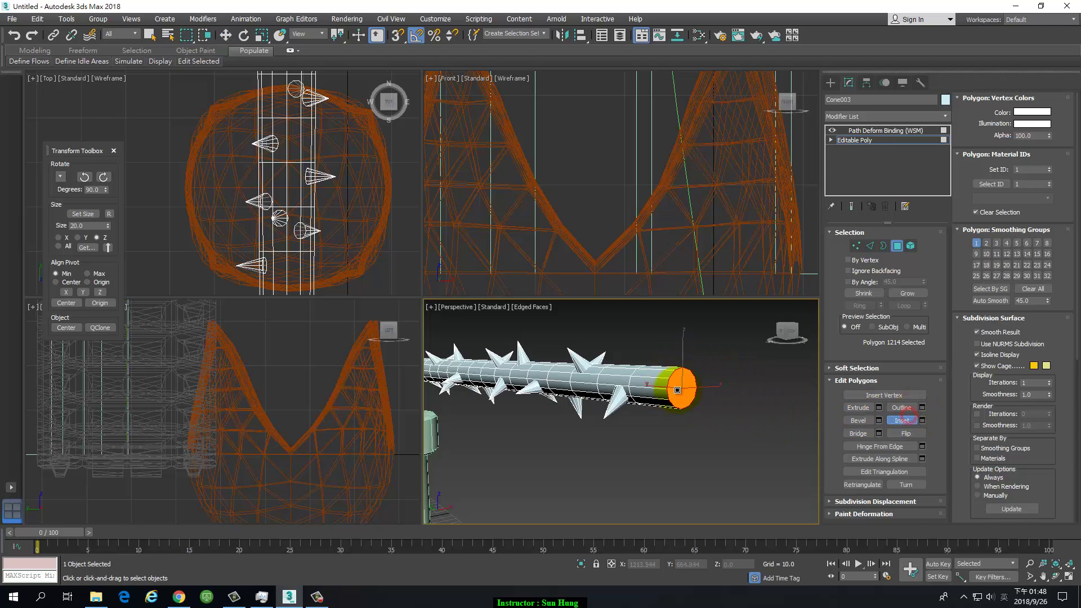
drag(672, 388, 675, 394)
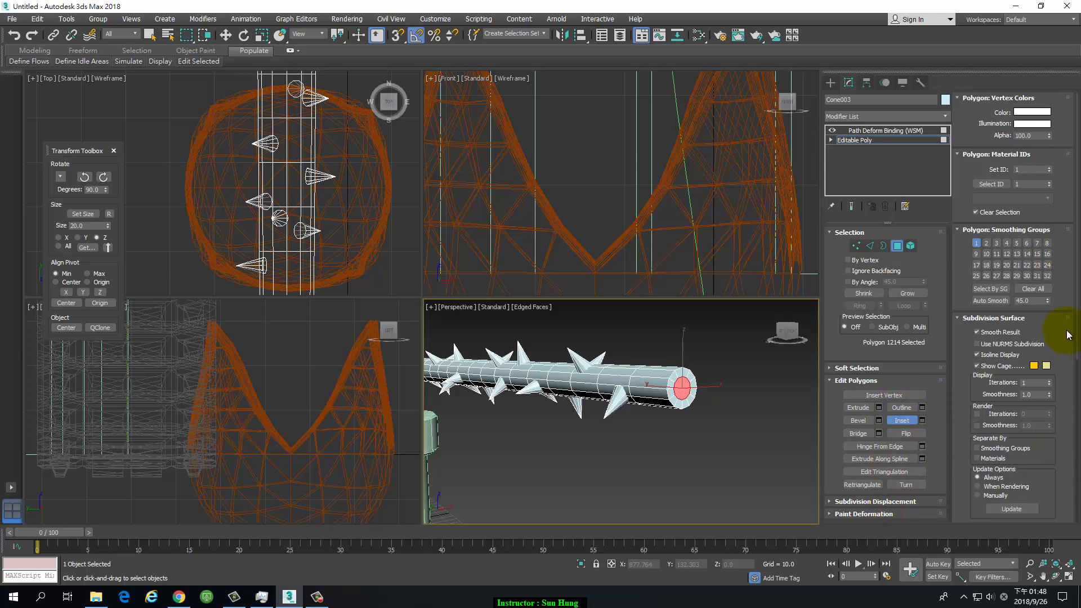
scroll(1061, 433, down, 1)
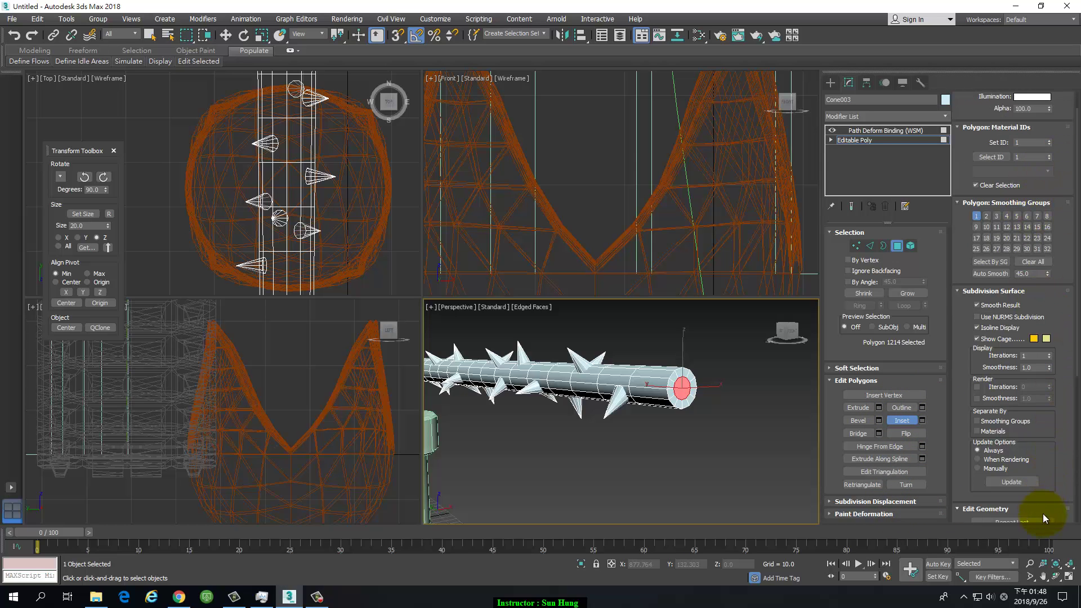
drag(1073, 494, 1061, 287)
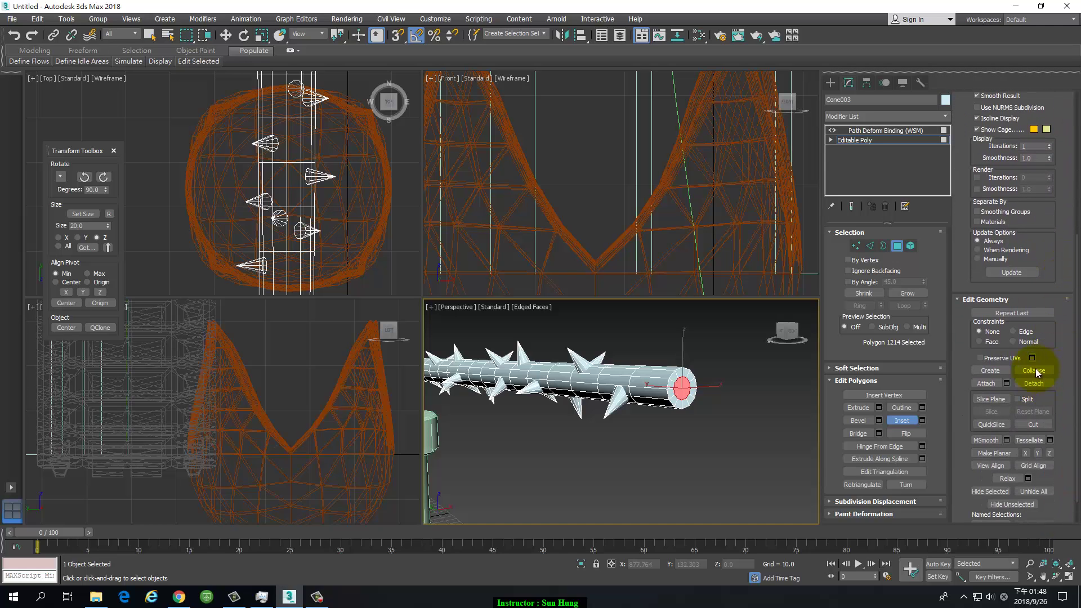
click(1038, 370)
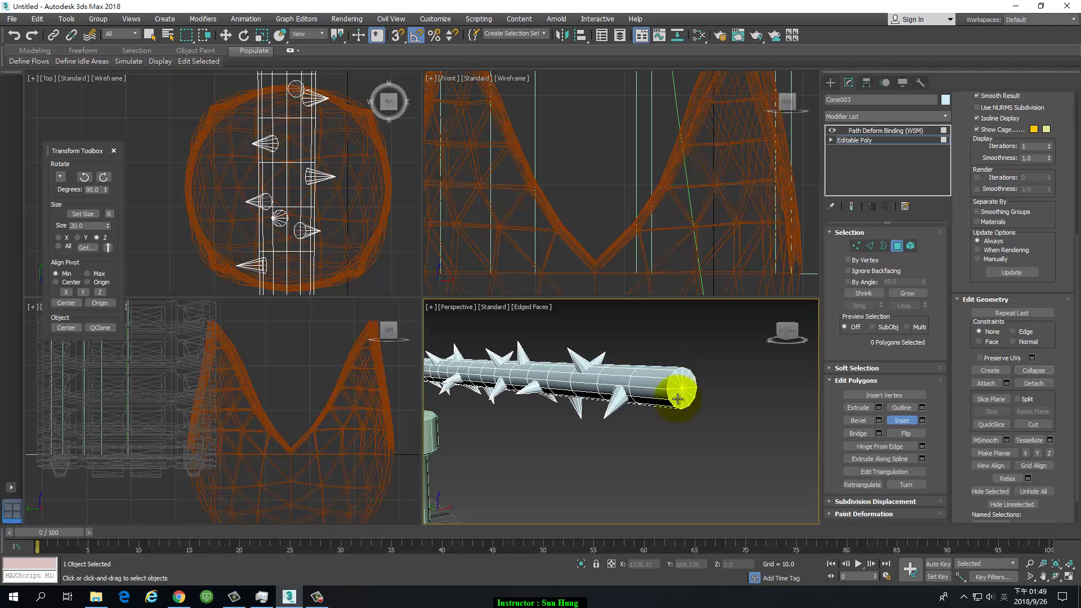
Step: Select the stem cap's new centre vertex in Vertex mode to check it
click(859, 246)
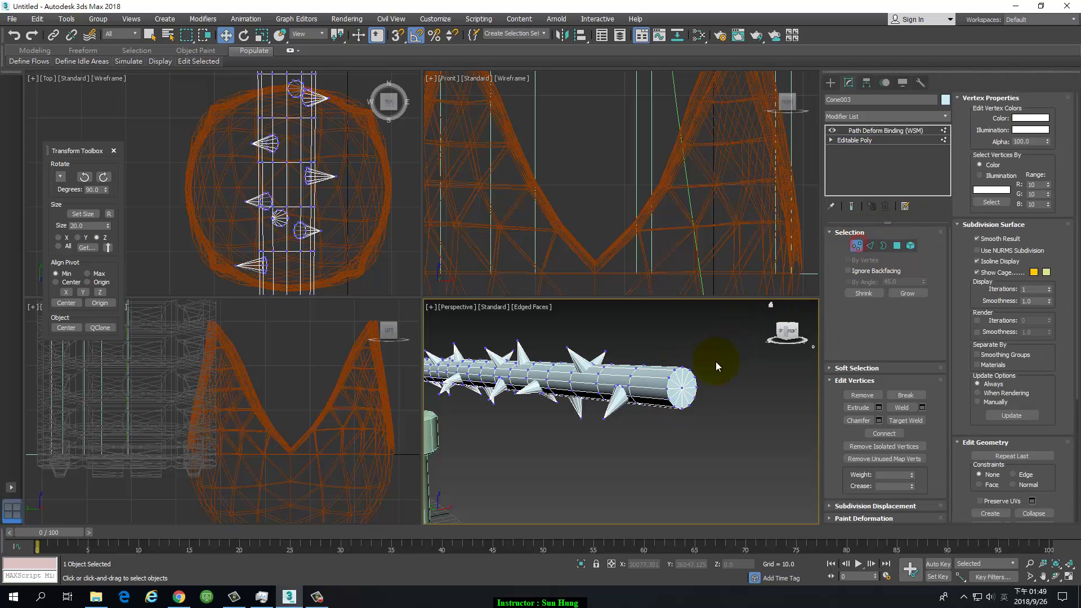
click(683, 387)
key(w)
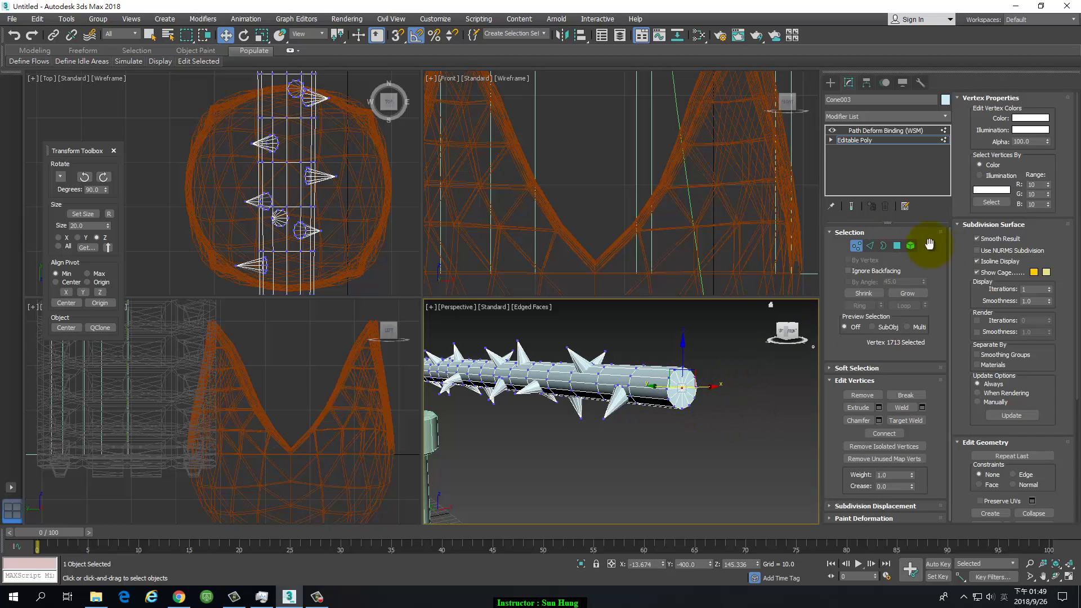
Step: Exit sub-object mode, deselect everything, and frame the pipe, stem and bud together
click(856, 246)
click(691, 398)
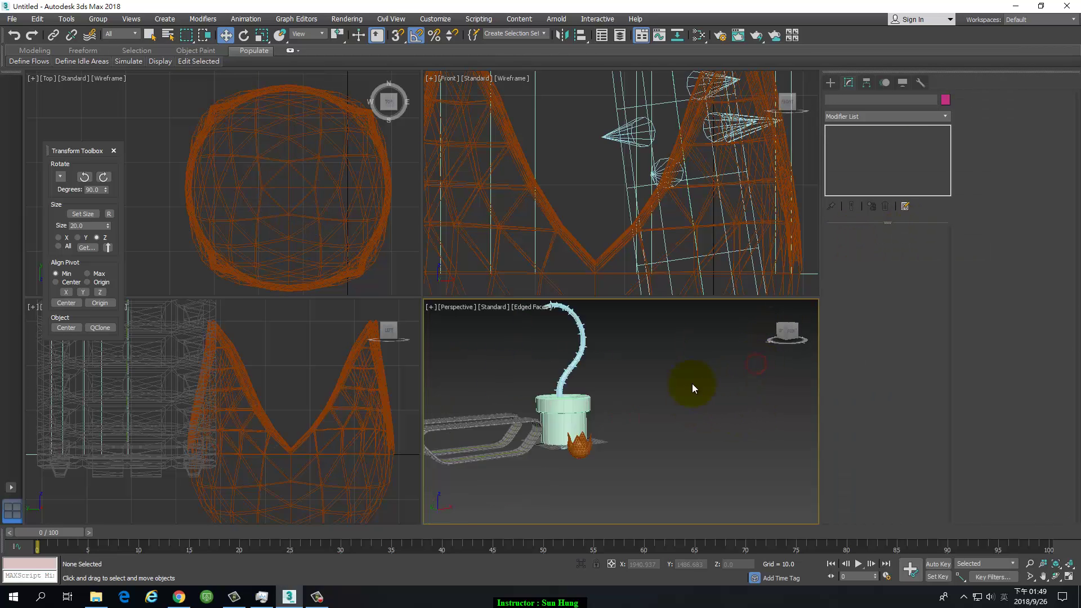
scroll(691, 383, down, 3)
mouse_move(676, 415)
middle_down()
mouse_move(650, 435)
mouse_move(705, 437)
mouse_move(684, 475)
middle_up()
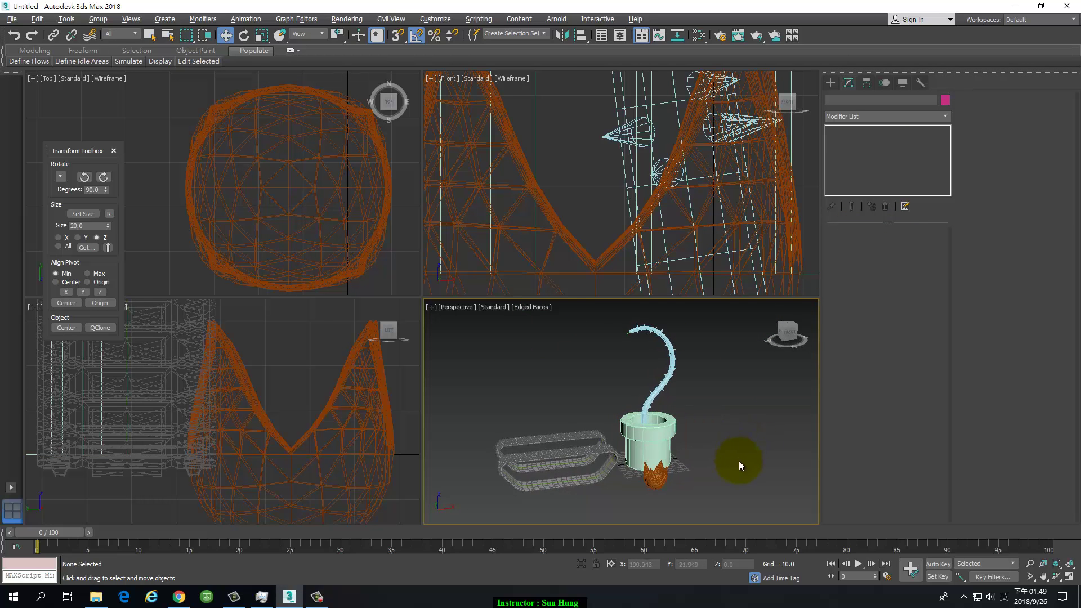